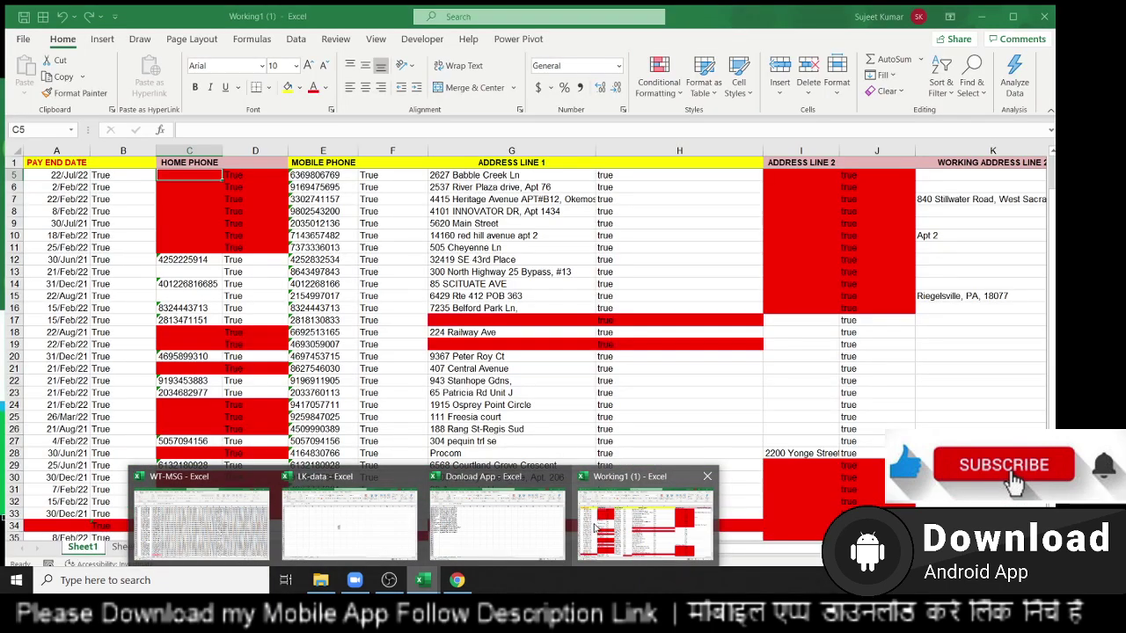
Step: Switch to the Working1 (1) Excel workbook from the taskbar preview
left_click(594, 528)
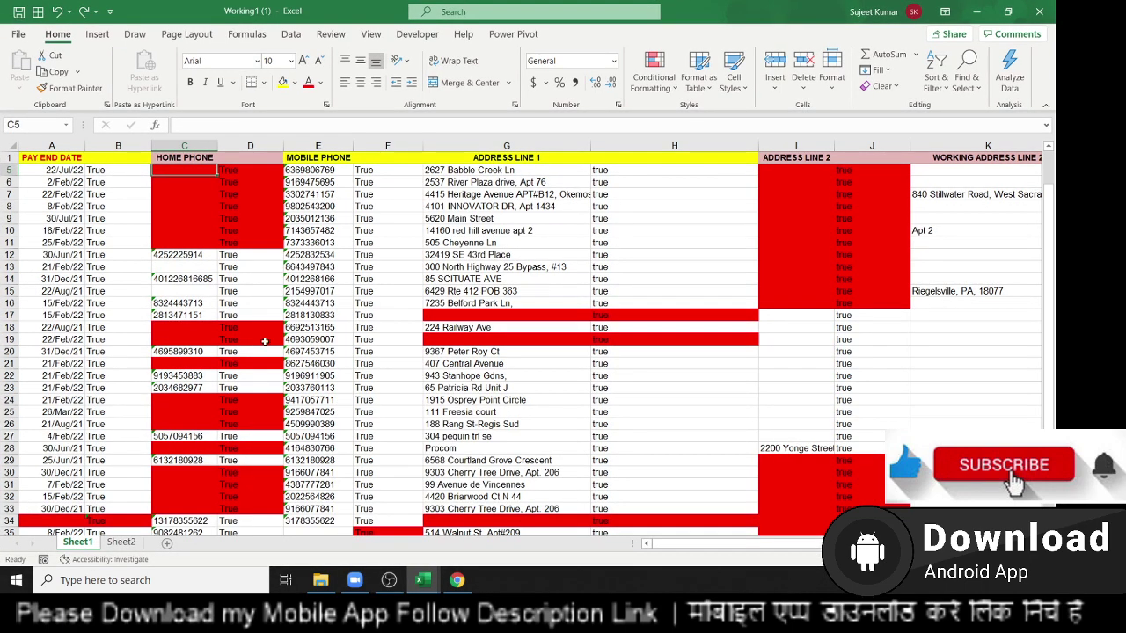
left_click(219, 266)
left_click(220, 303)
scroll(216, 410, "down", 3)
scroll(216, 409, "up", 1)
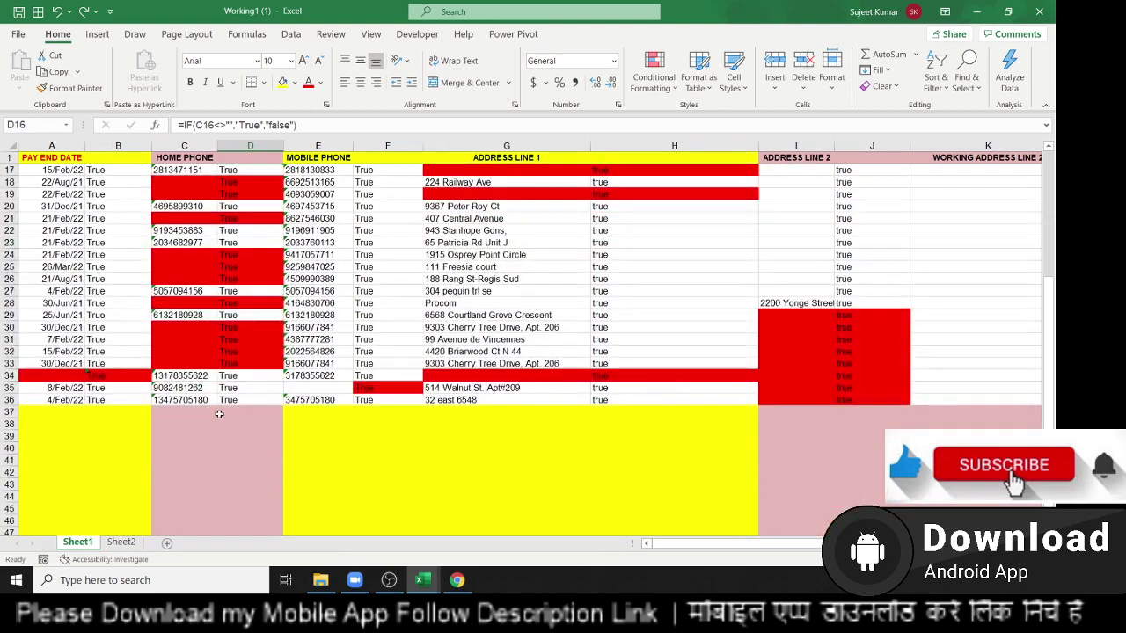
scroll(216, 410, "up", 2)
left_click(187, 144)
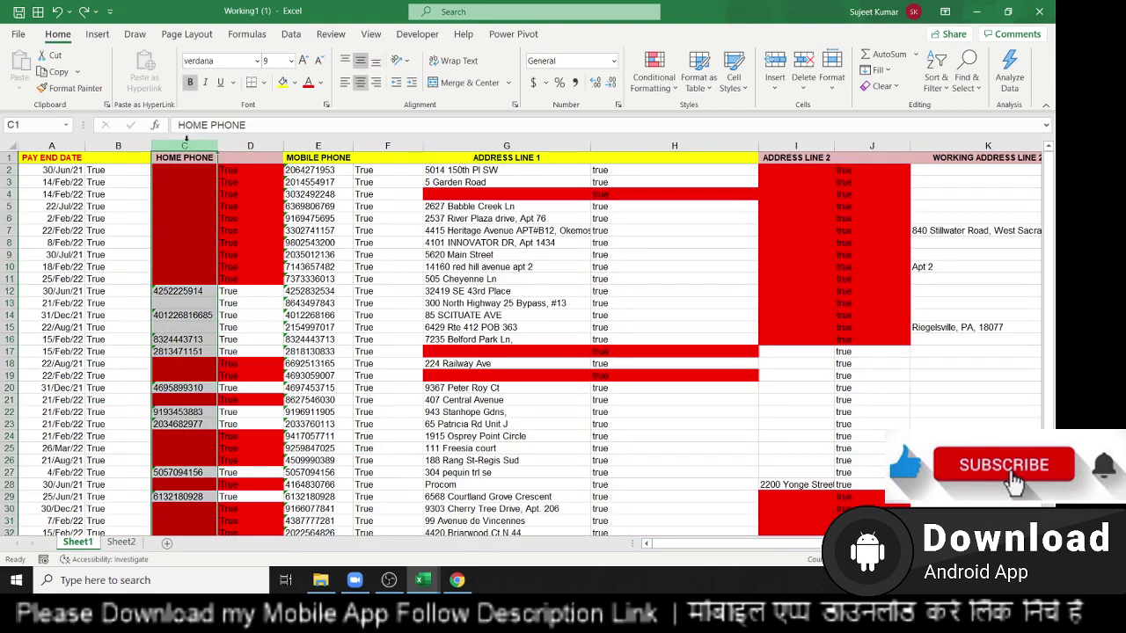
left_click(798, 180)
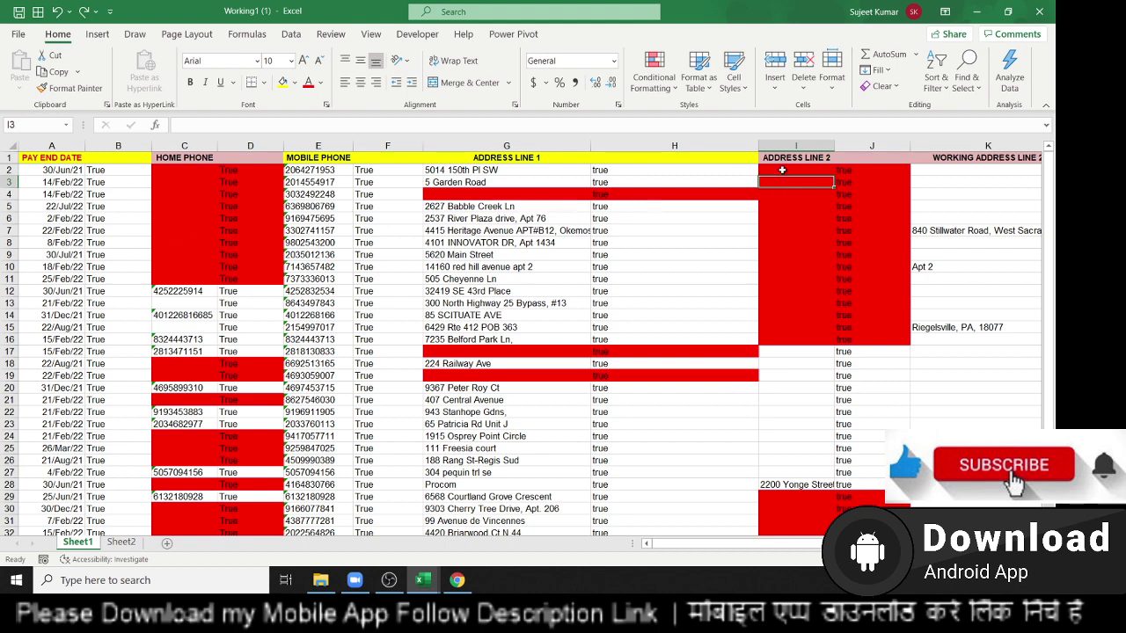
double_click(782, 171)
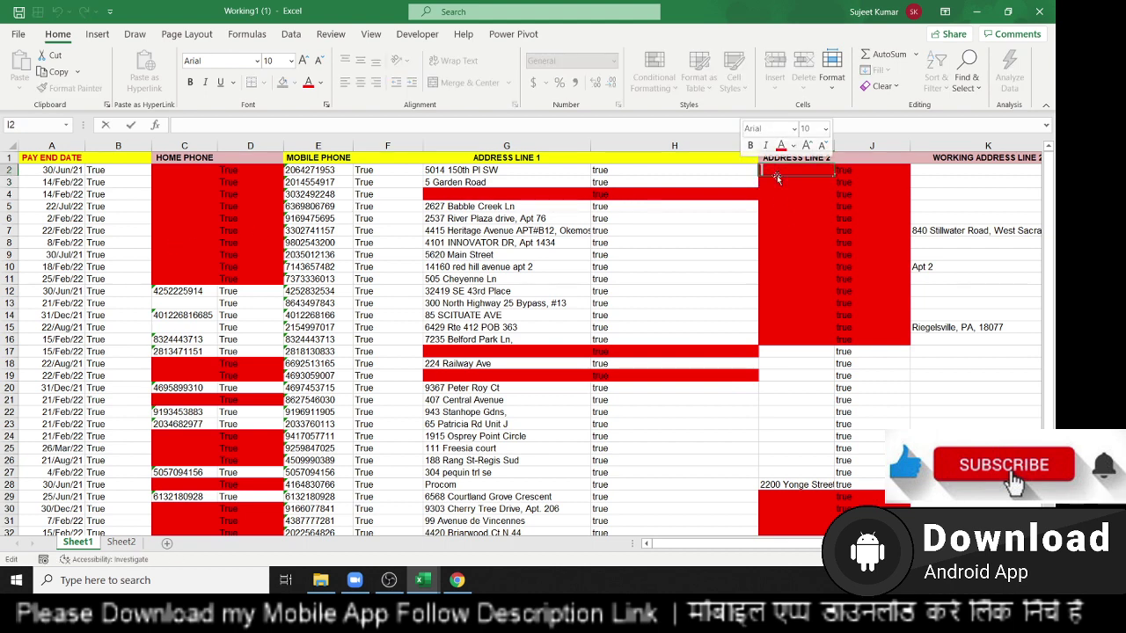
key("Escape")
left_click(176, 170)
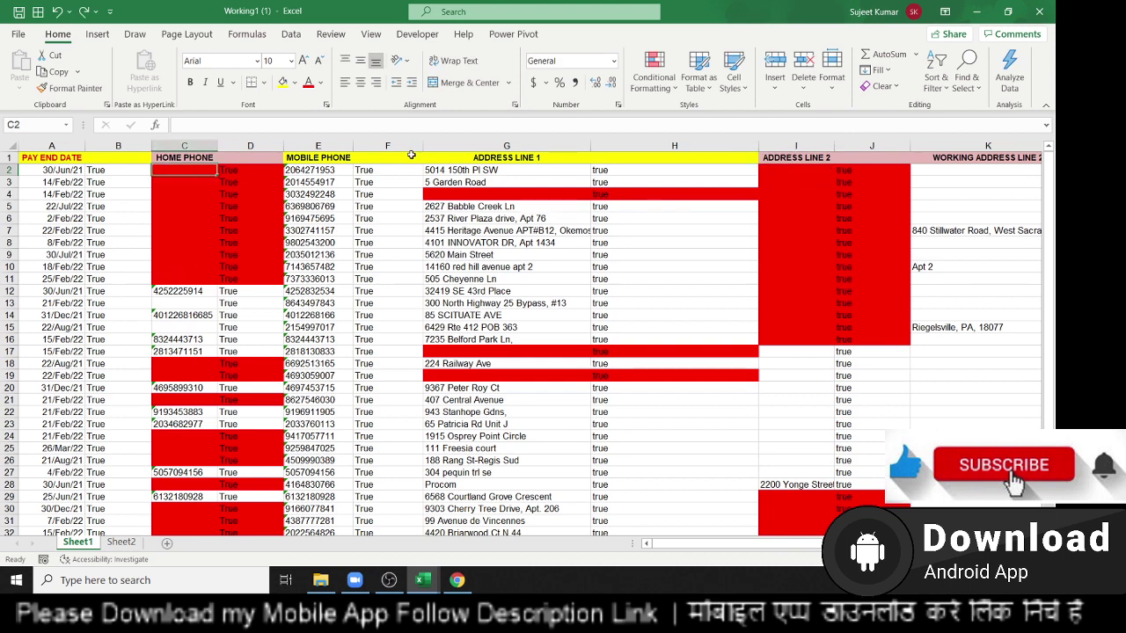
Step: Clear the D2:D3 checks and enter a blank test for C2 in D2
key("Right")
key("Delete")
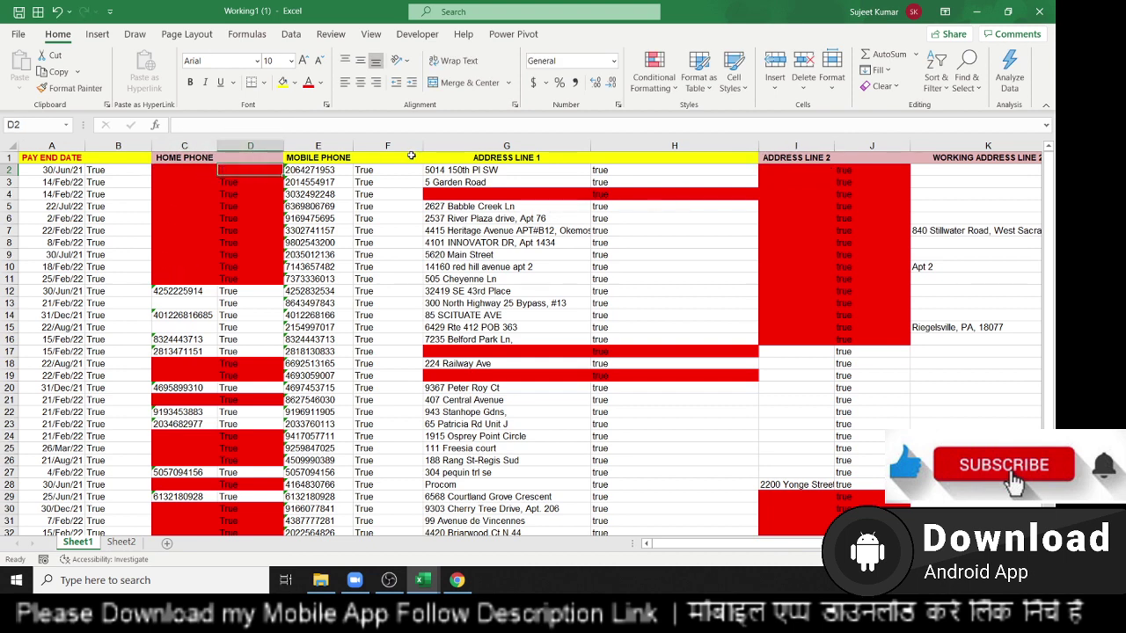
key("Down")
key("Delete")
key("Up")
type("=")
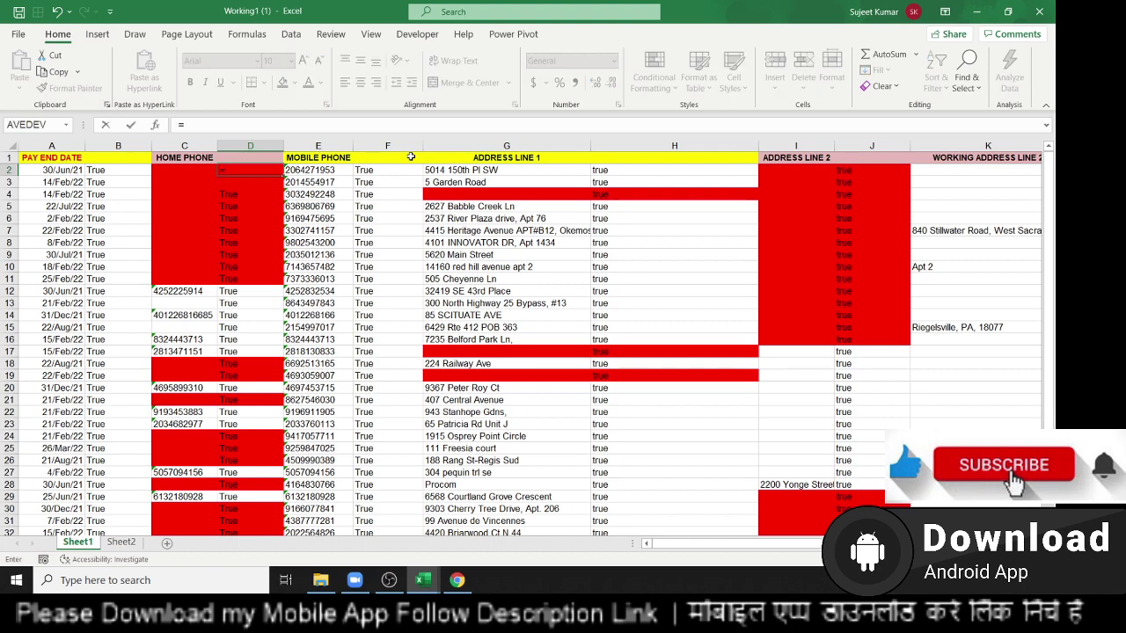
type("ISBLANK(C2)")
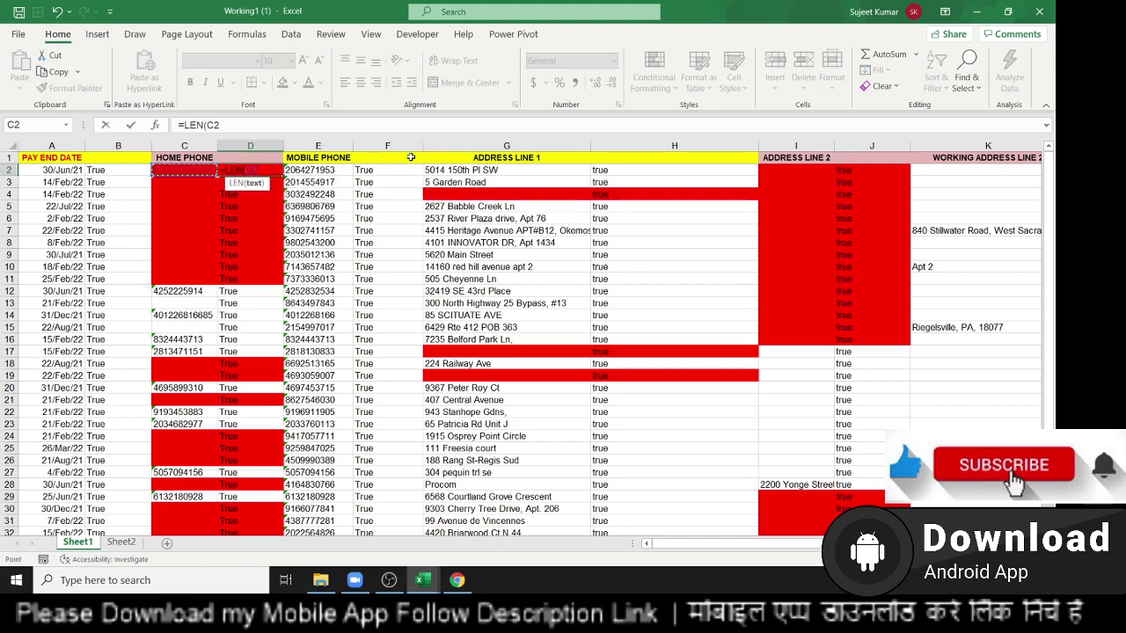
key("Return")
Step: Inspect C2's hidden contents, then enter =CLEAN(C2) in D2
key("Up")
key("Left")
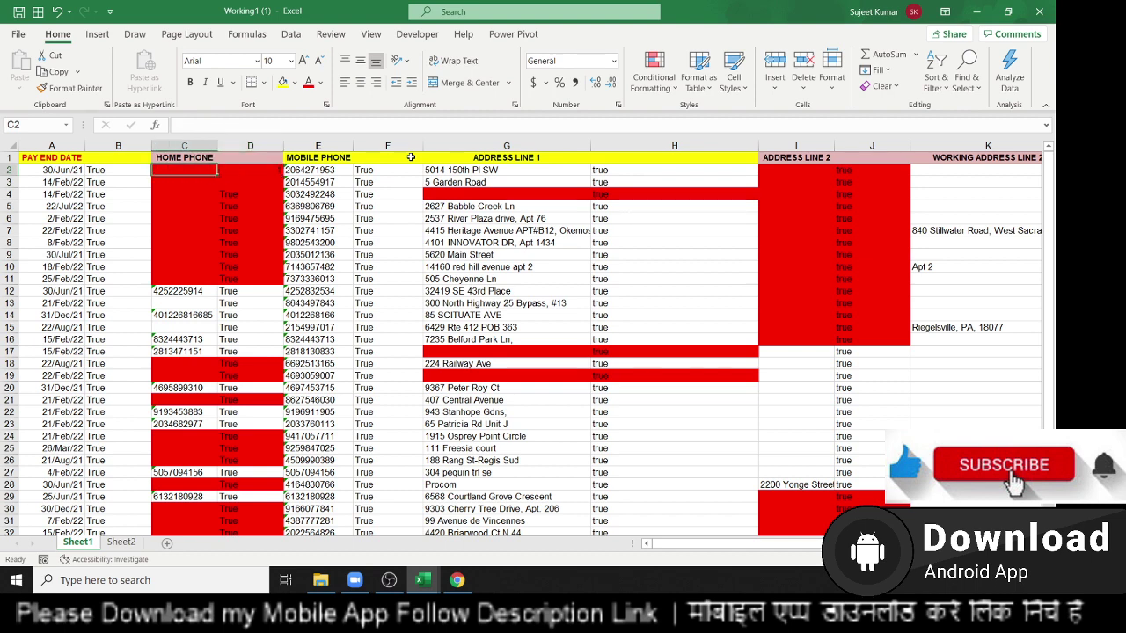
key("F2")
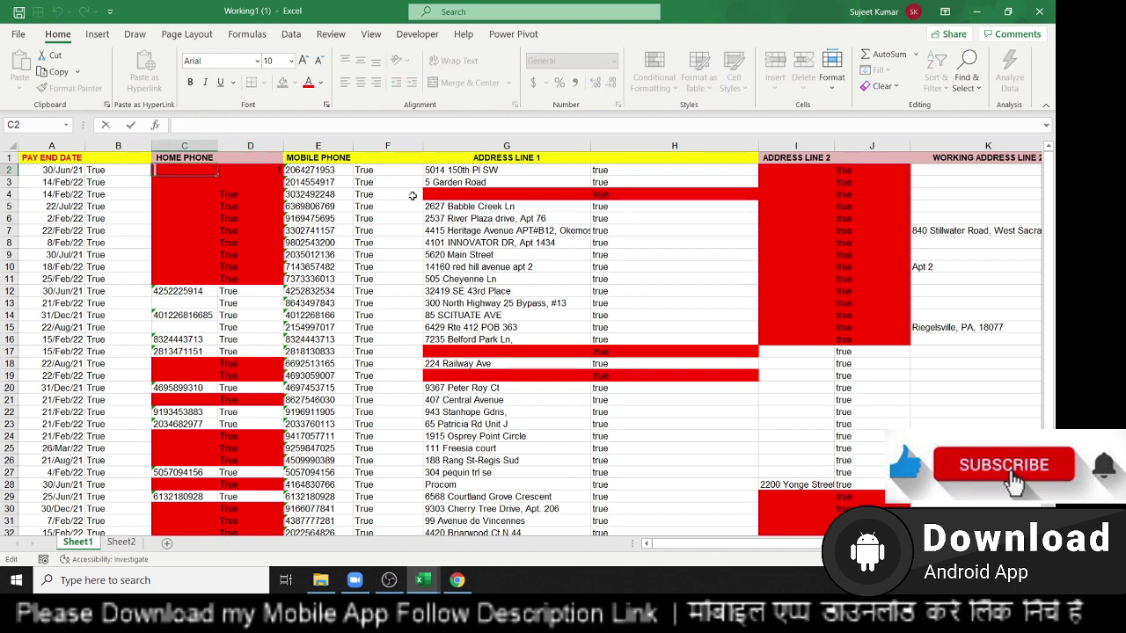
key("Escape")
key("Right")
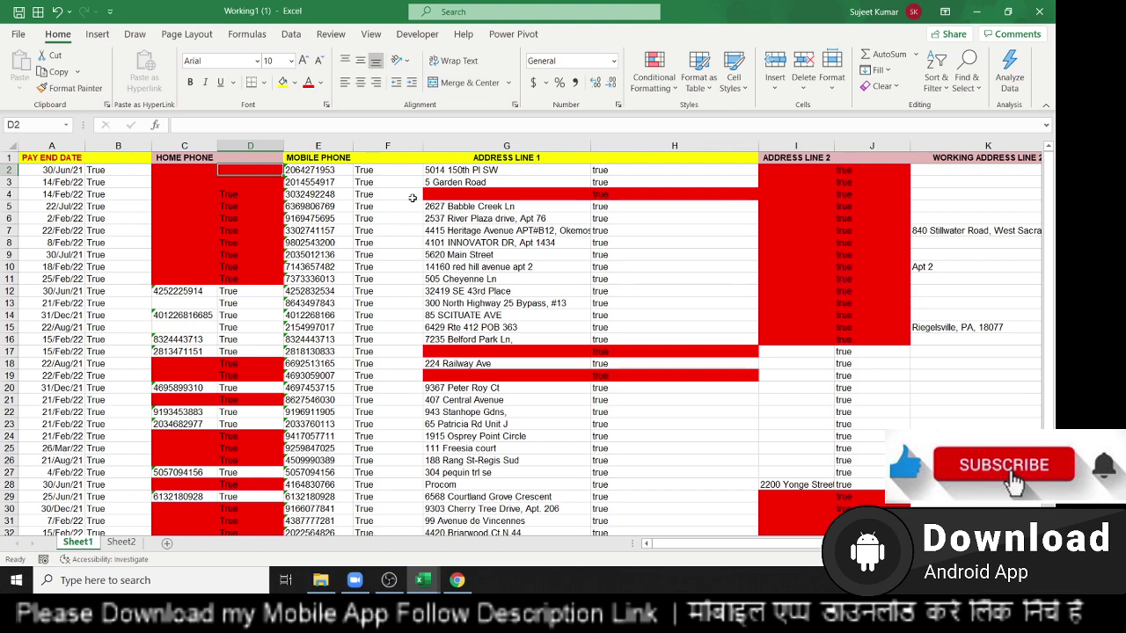
type("=cl")
key("Tab")
key("Left")
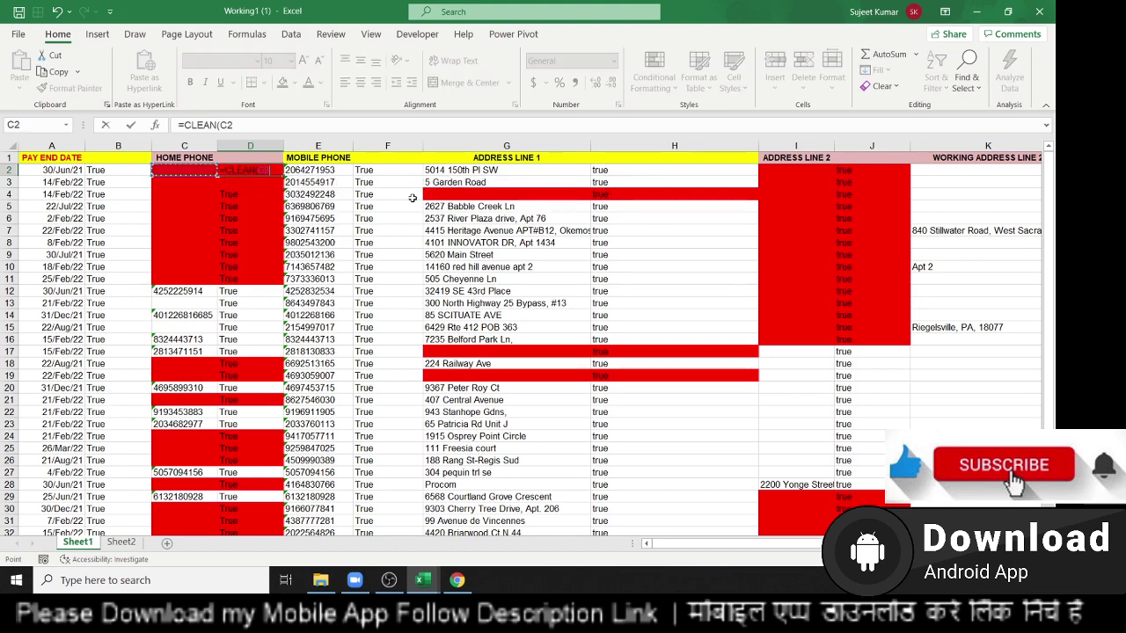
key("Return")
Step: Commit an unfinished =TRIM( in D2, triggering the missing-parenthesis warning
key("Up")
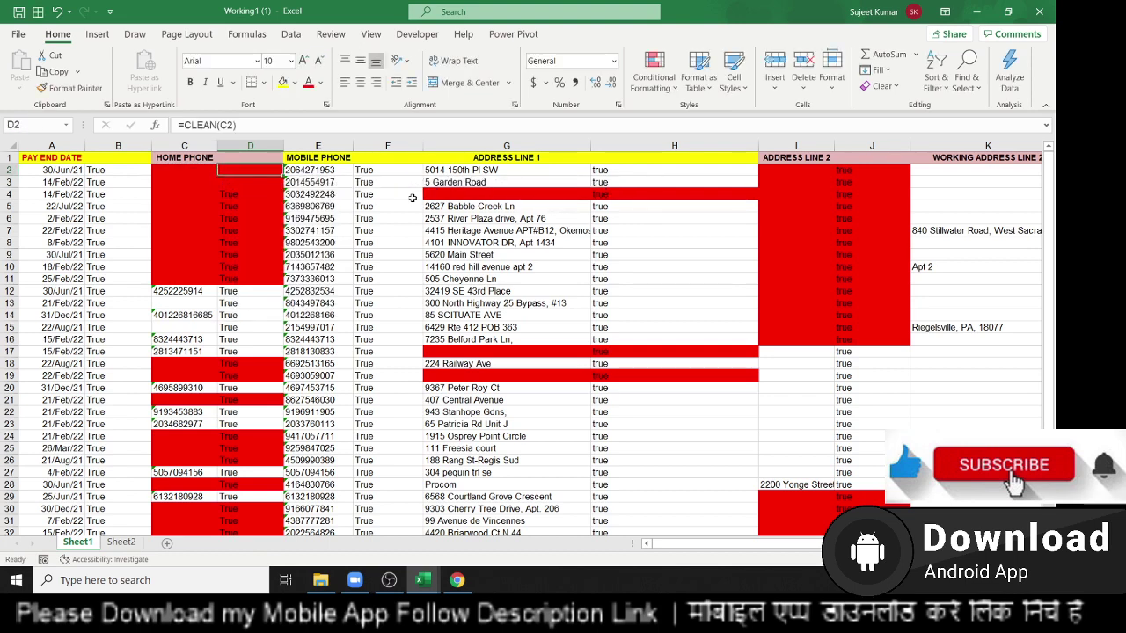
type("=tri")
key("Tab")
key("Return")
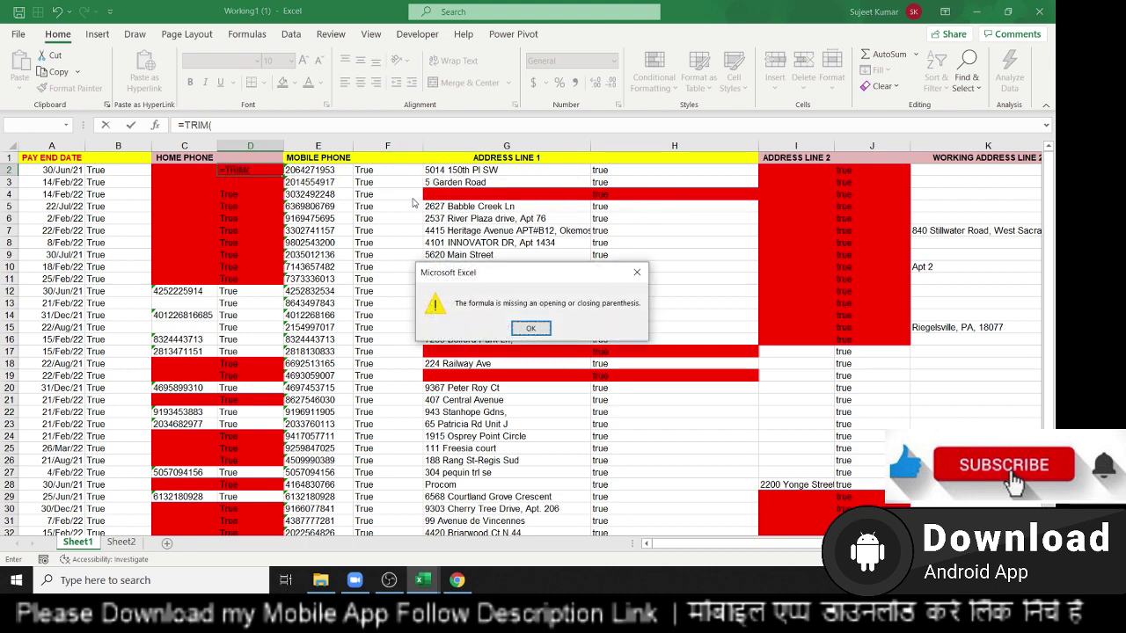
Step: Dismiss the warning and complete =TRIM(C2) in D2
key("Return")
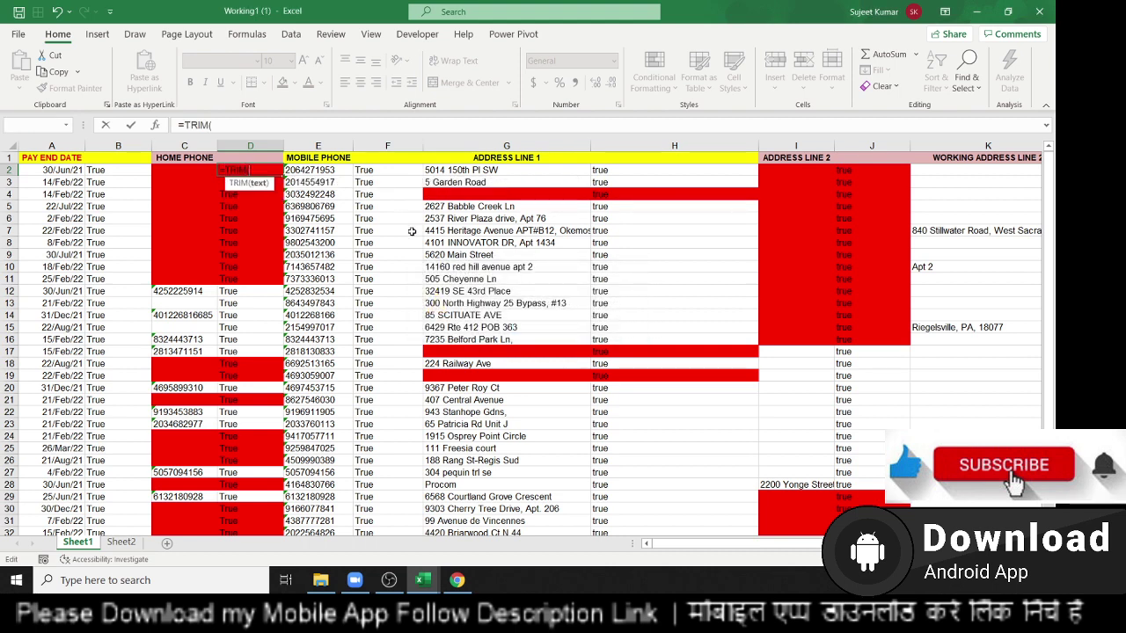
left_click(191, 174)
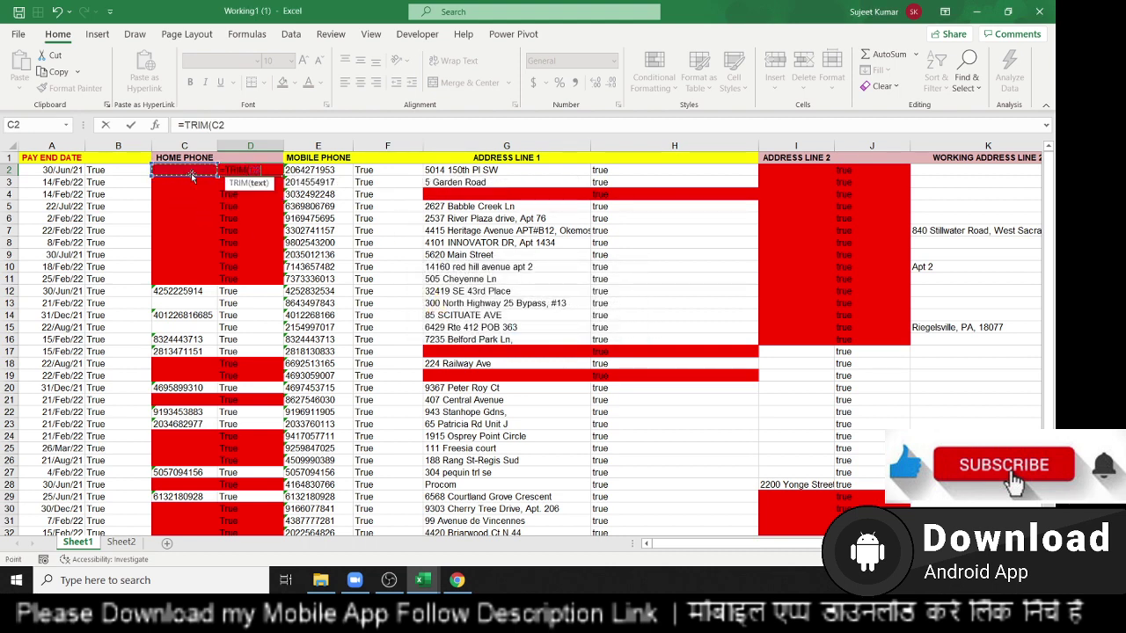
key("Return")
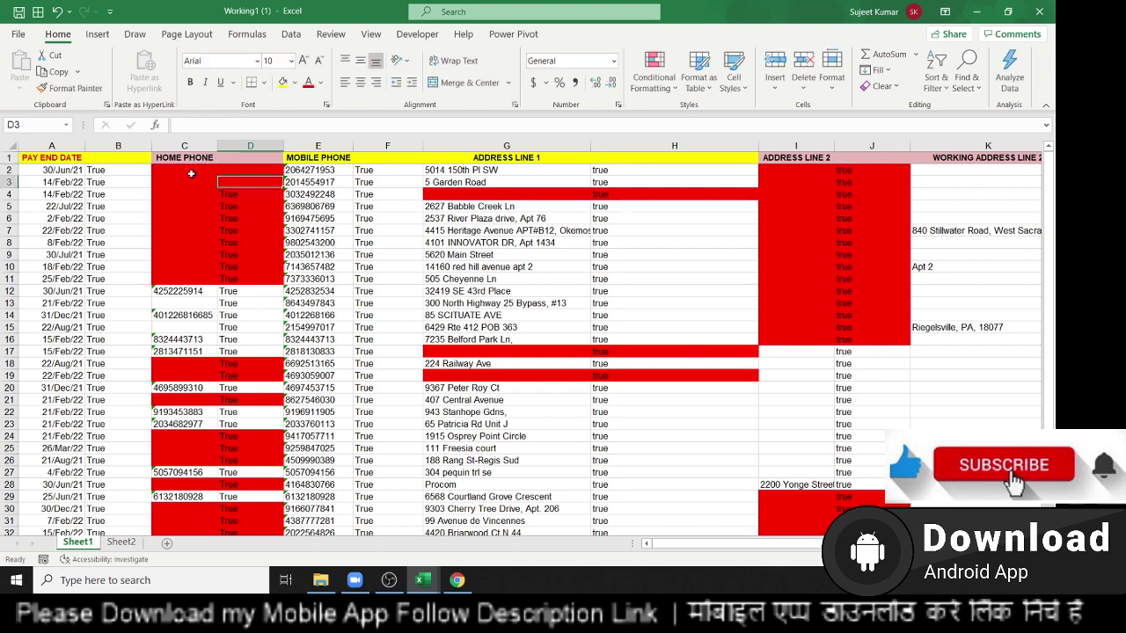
Step: Enter =LEN(D2) in D3, then check C2 and E2
type("=len")
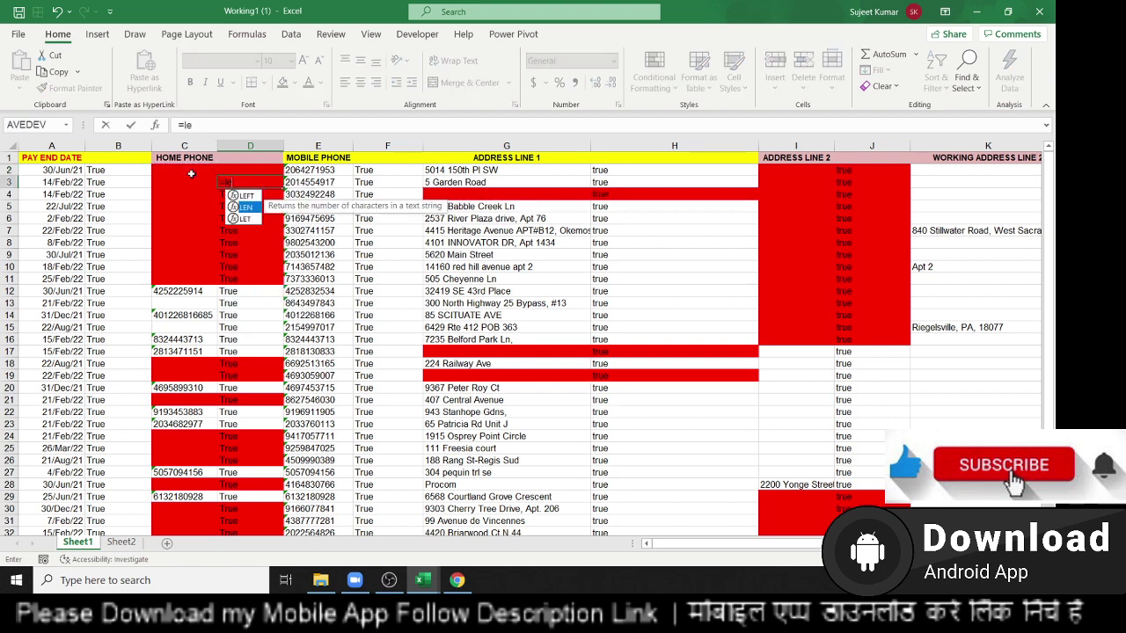
type("(")
key("Up")
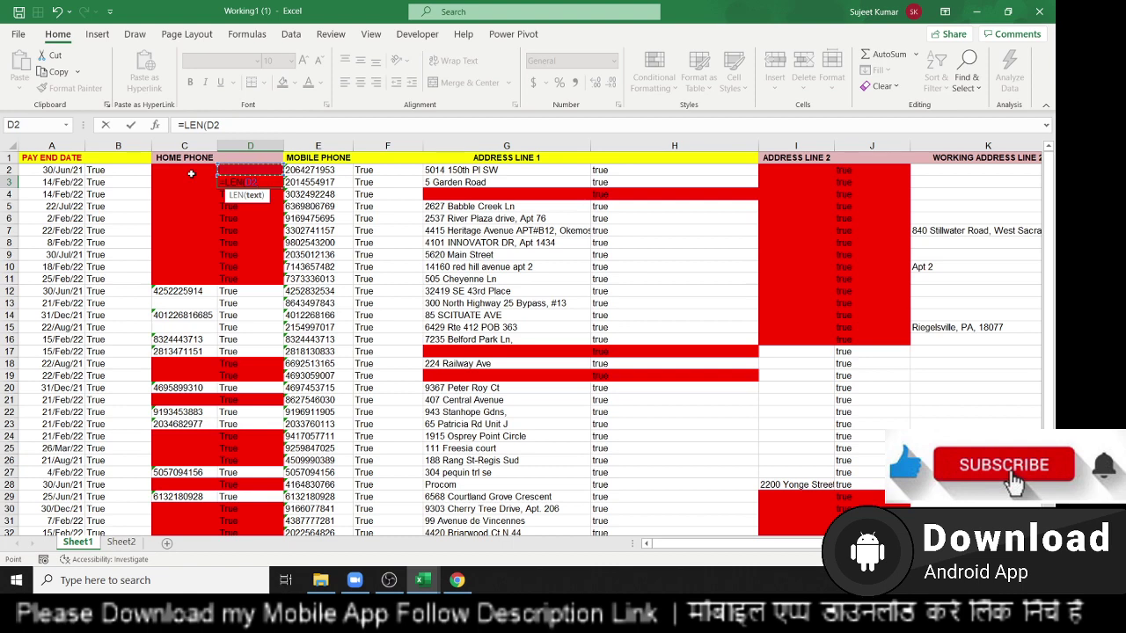
key("Return")
key("Up")
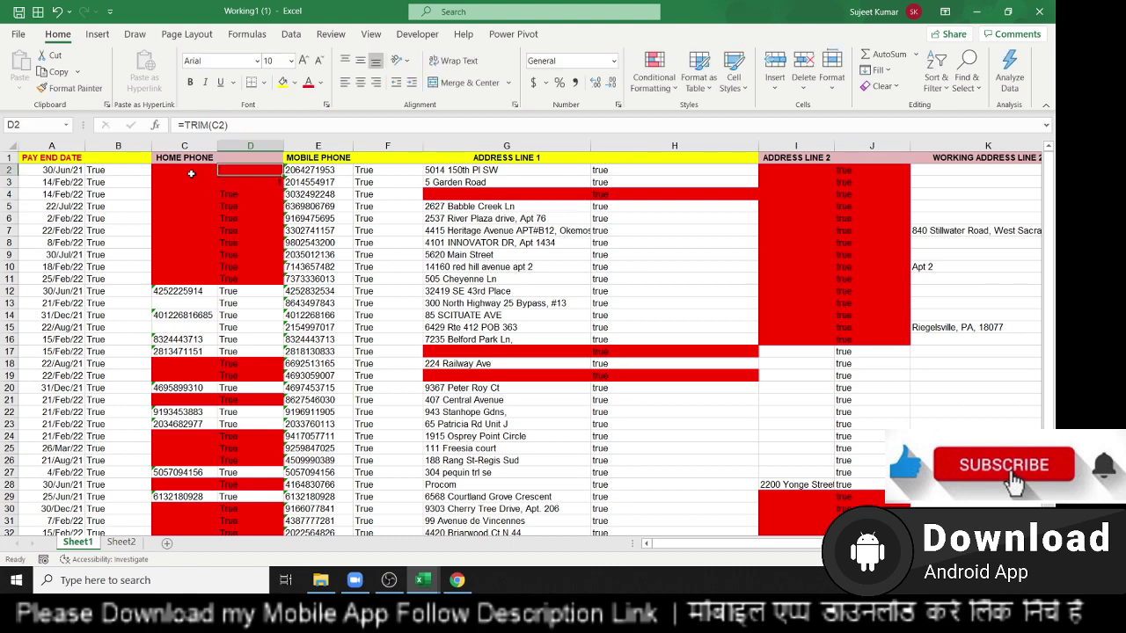
left_click(190, 174)
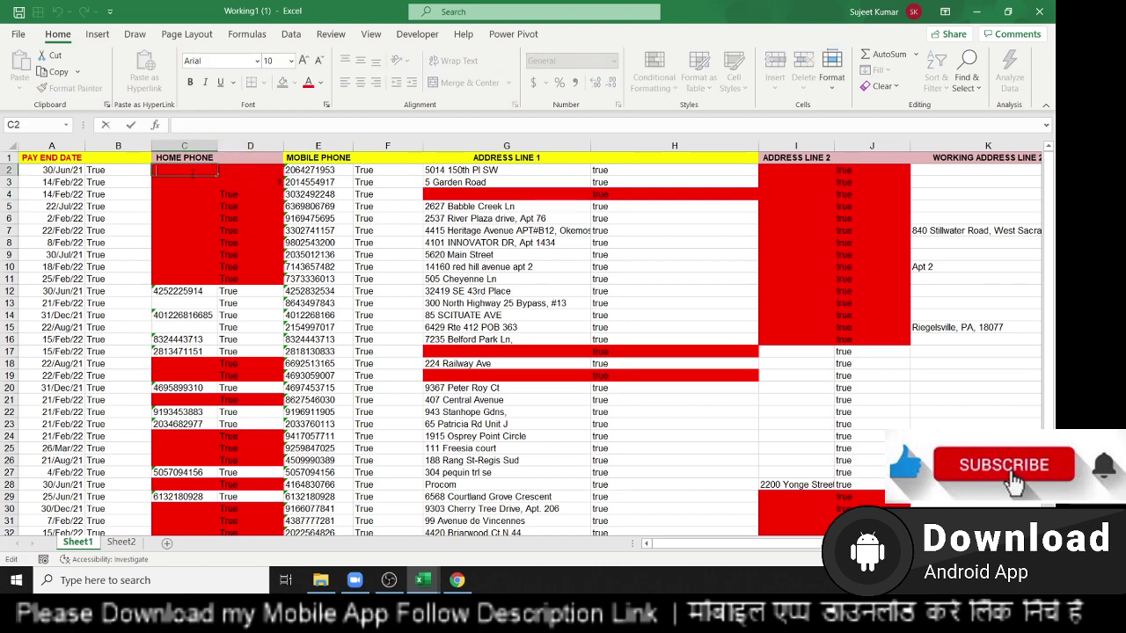
key("Right")
key("Right")
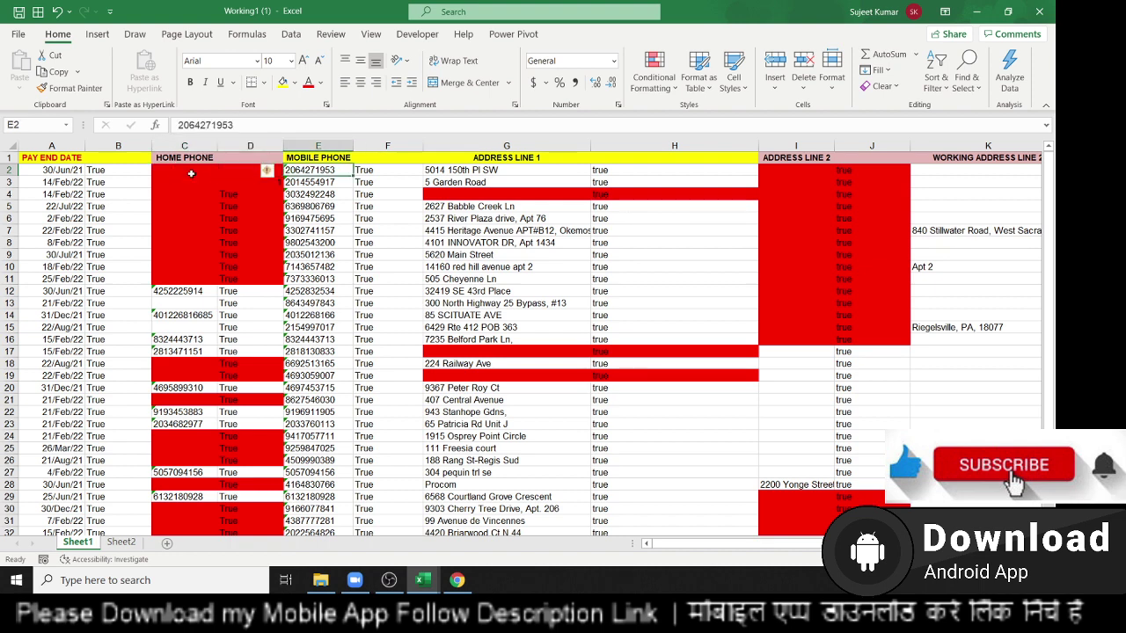
Step: Test comparing C2 with E2 in E3, then undo to restore the phone number
key("Down")
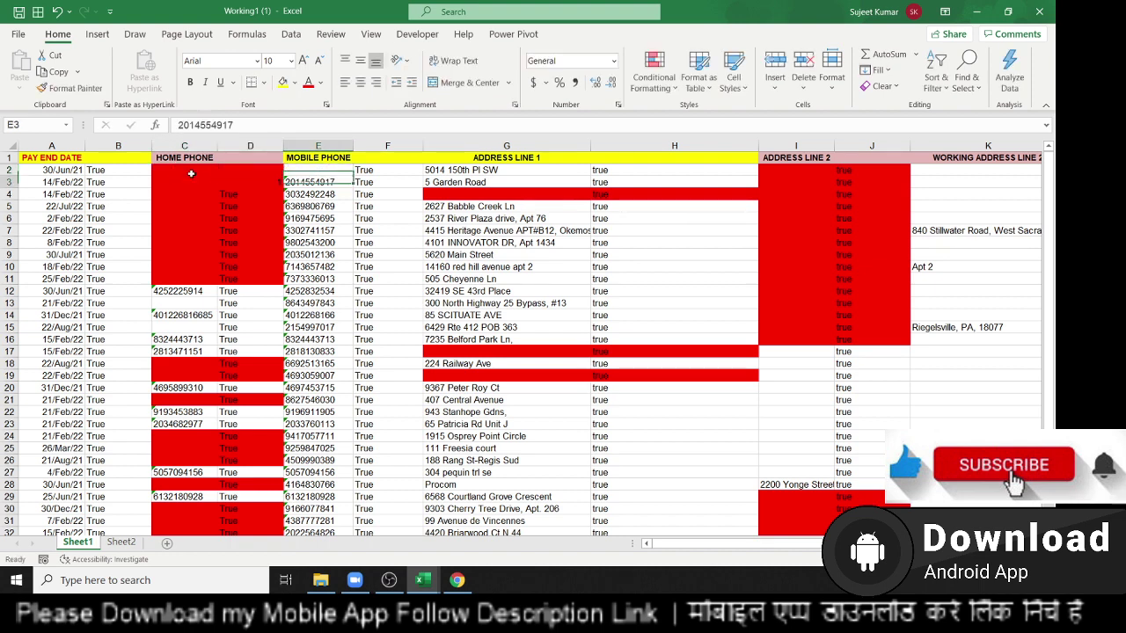
type("=")
left_click(191, 174)
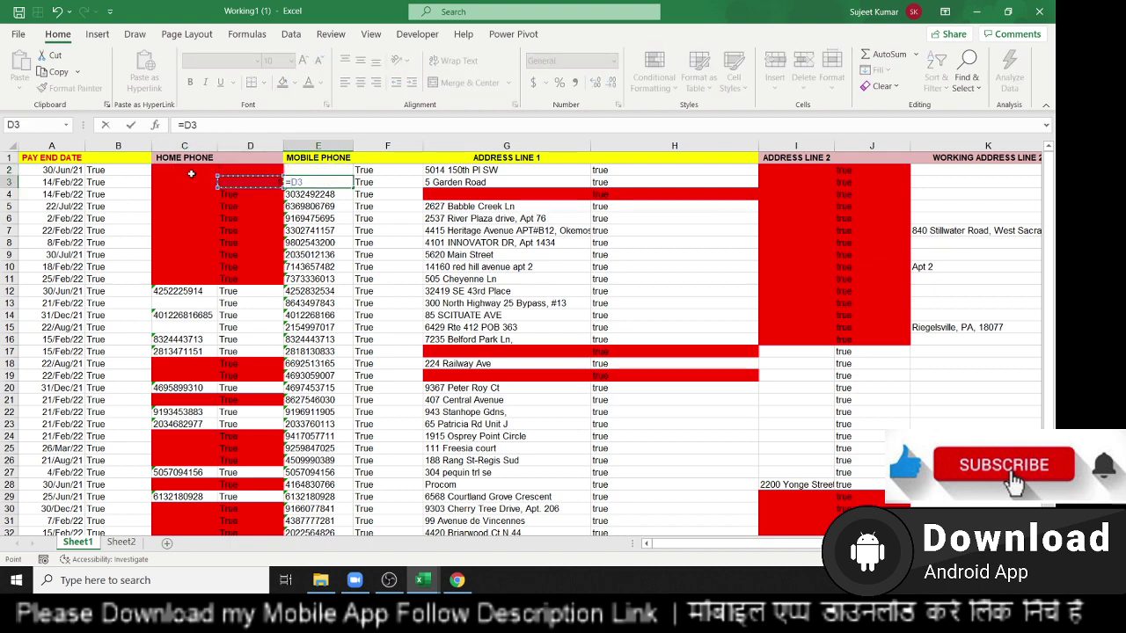
type("C2=")
key("Up")
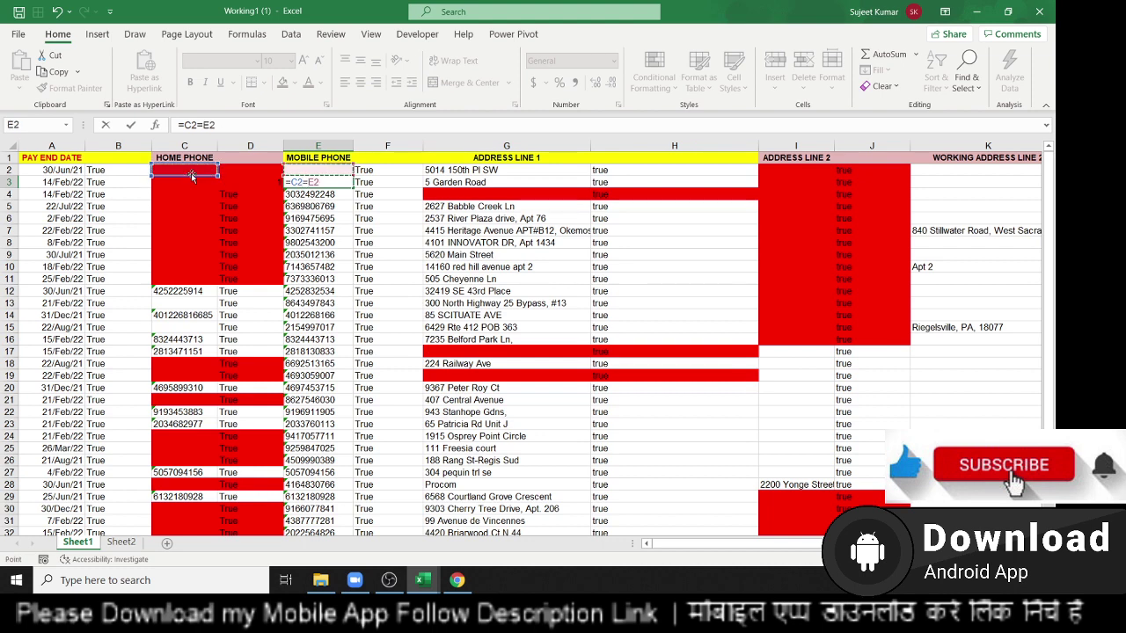
key("Return")
key("Up")
key("ctrl+z")
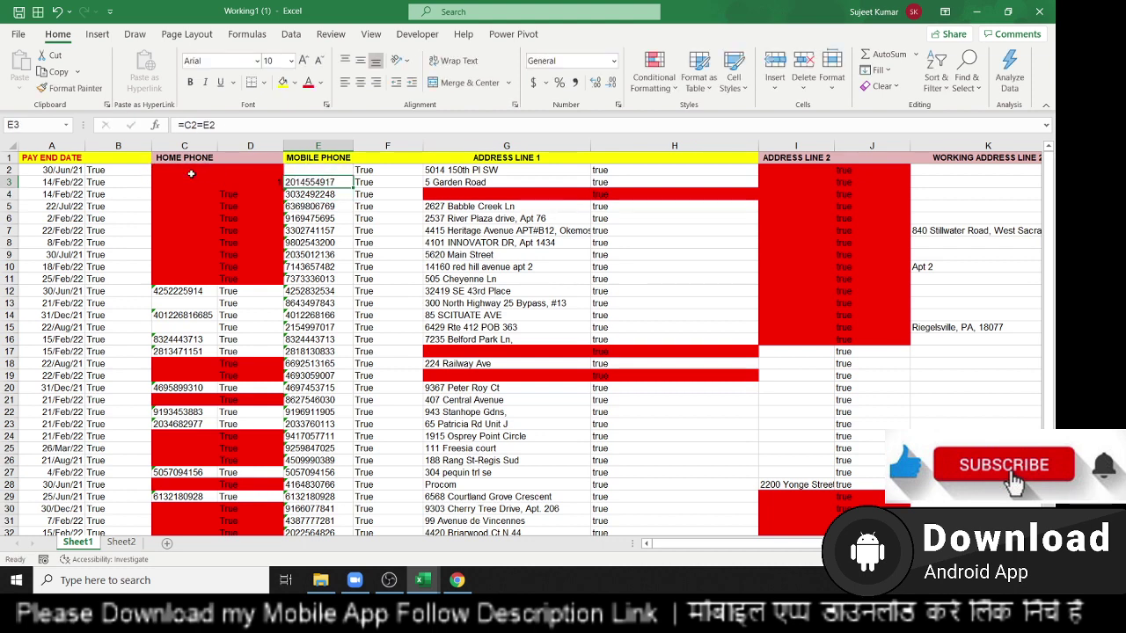
Step: Inspect C2, clear D3's test formula and restore the IF non-blank check in D2
key("Up")
left_click(191, 173)
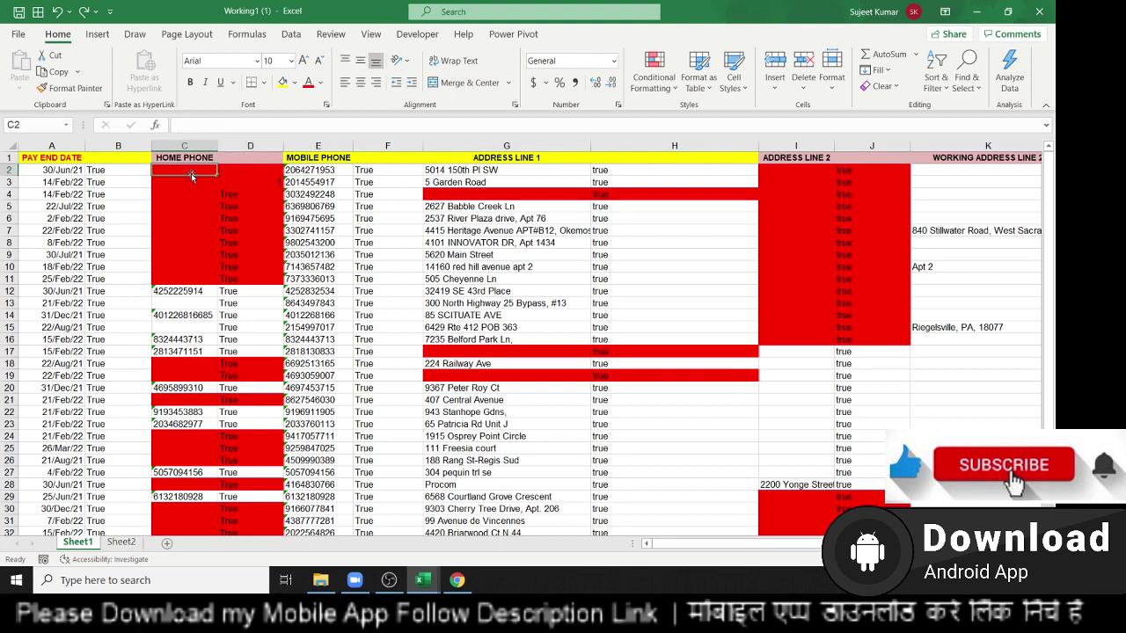
double_click(191, 174)
key("Escape")
key("Right")
key("Down")
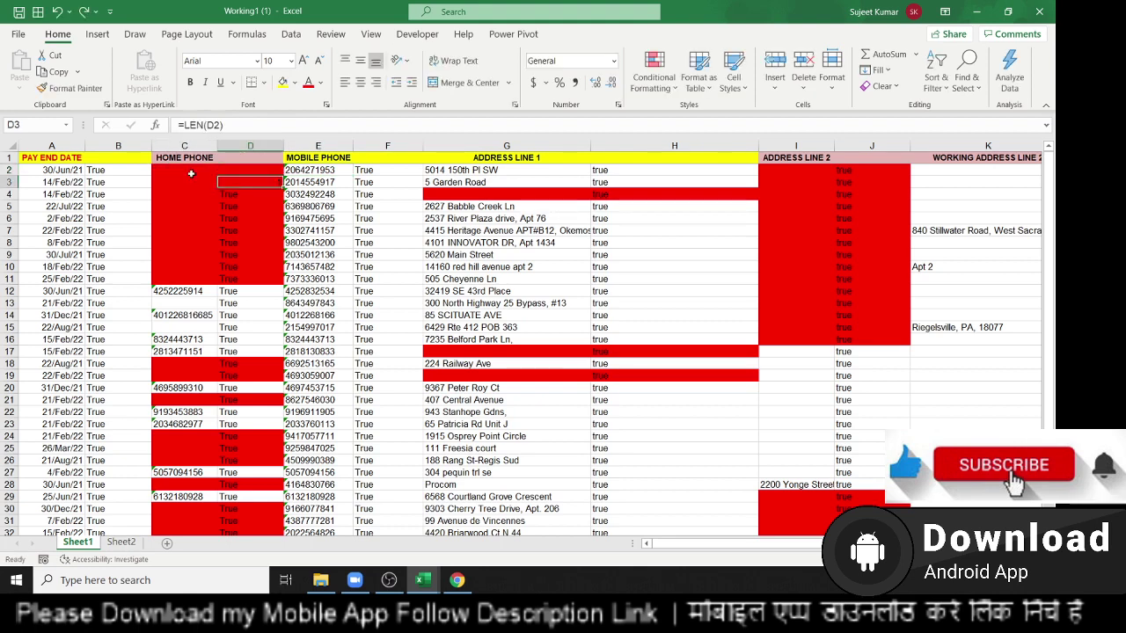
key("Up")
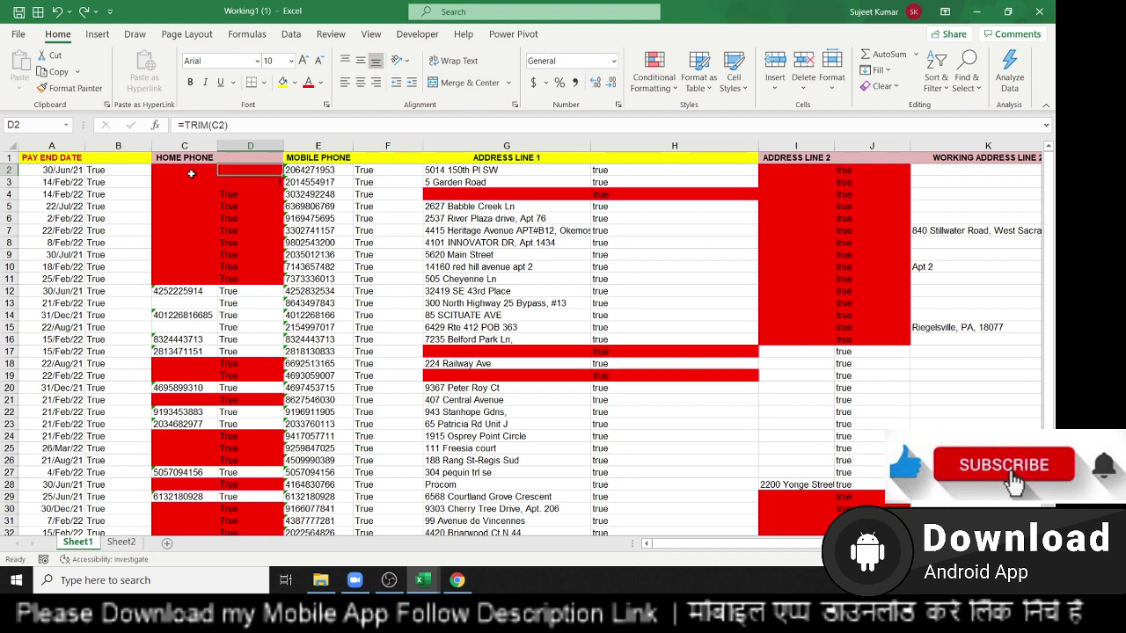
key("Down")
key("Delete")
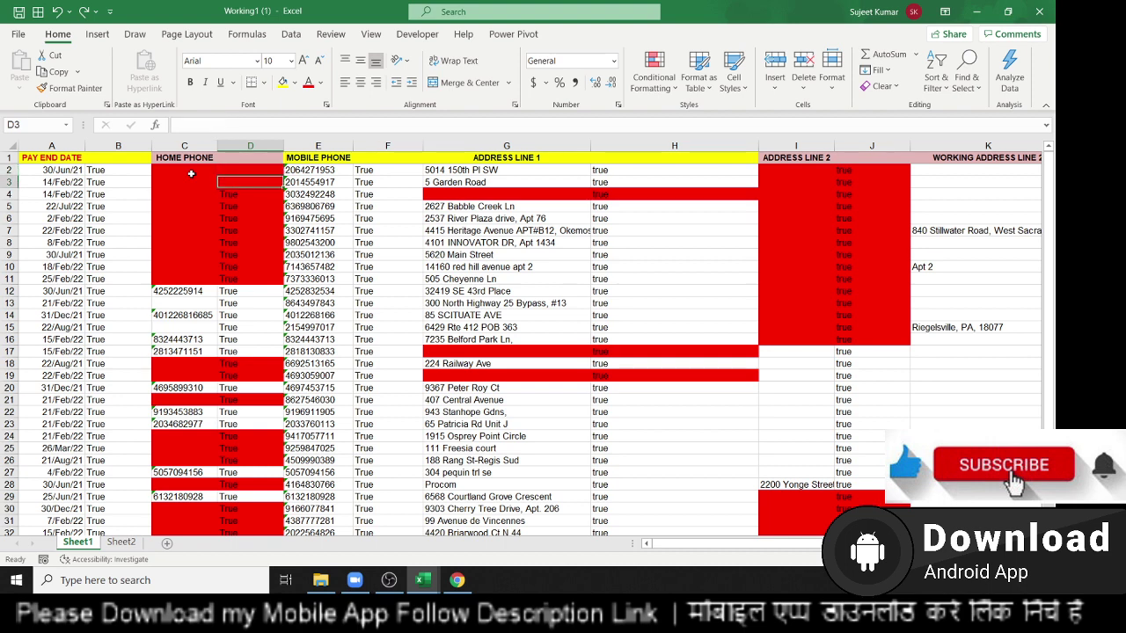
key("Up")
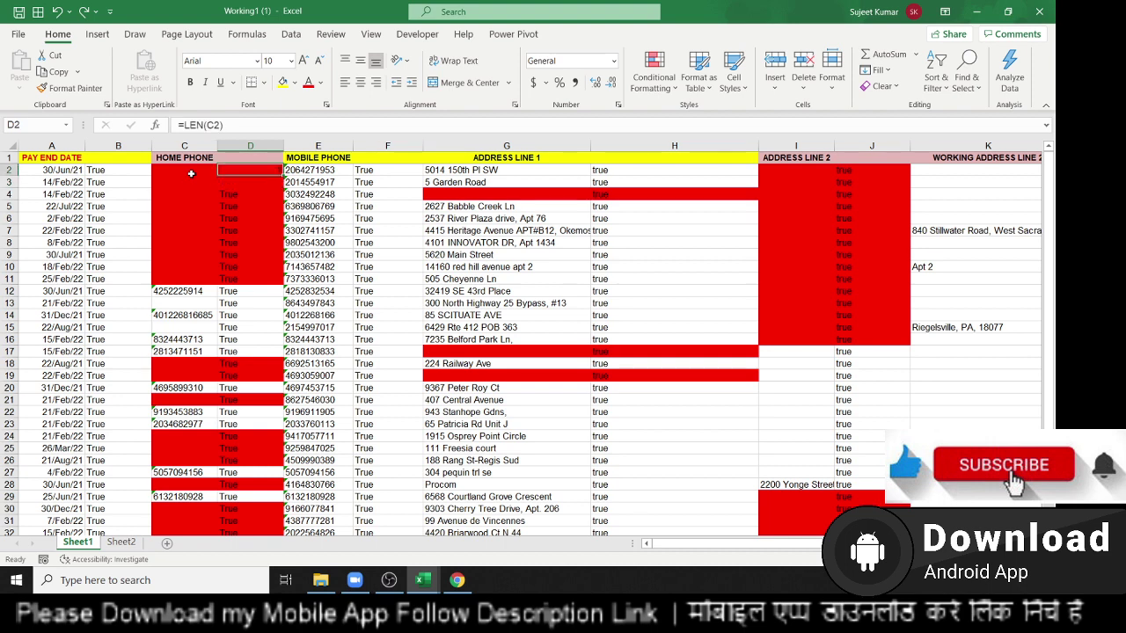
key("ctrl+z")
key("ctrl+z")
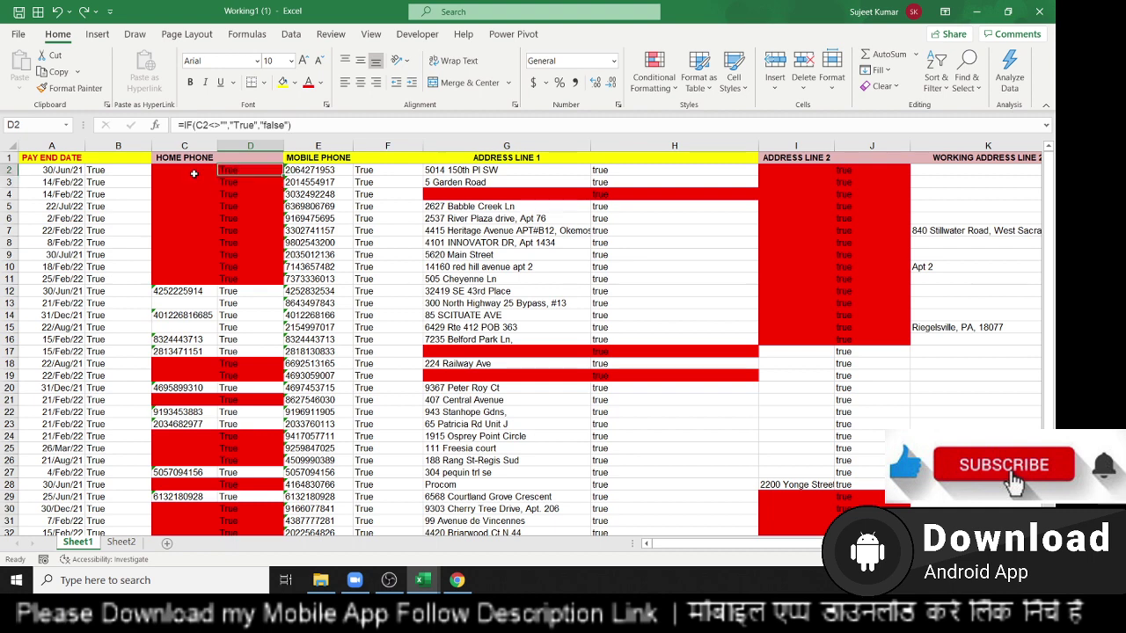
Step: Copy the invisible character from C2 and open Find and Replace on column C
left_click(194, 173)
left_click(221, 128)
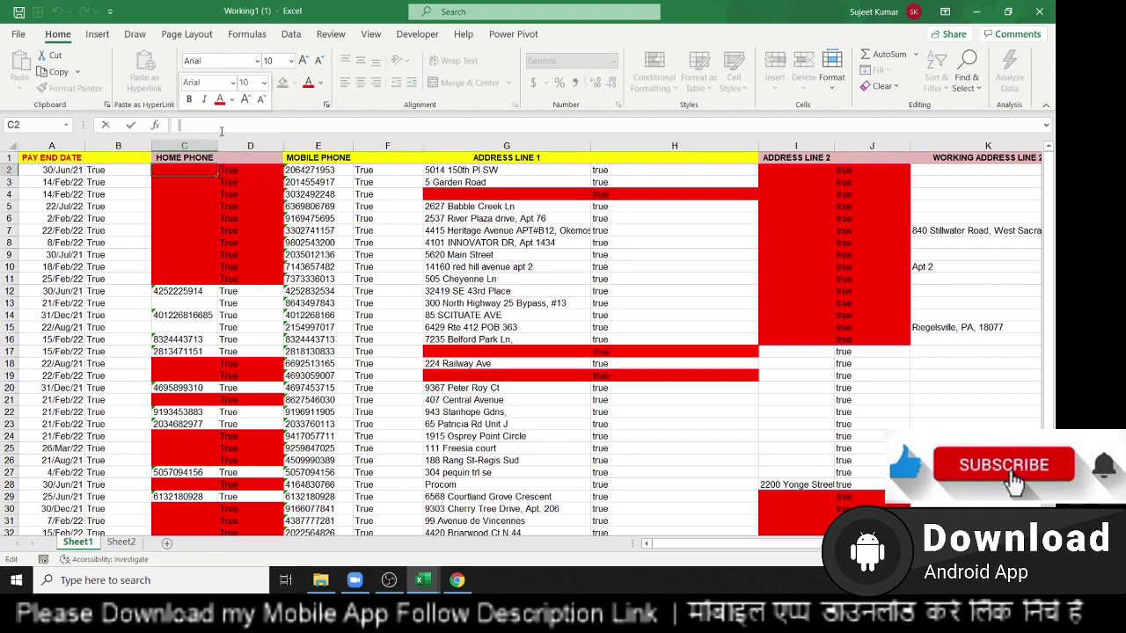
left_click(202, 170)
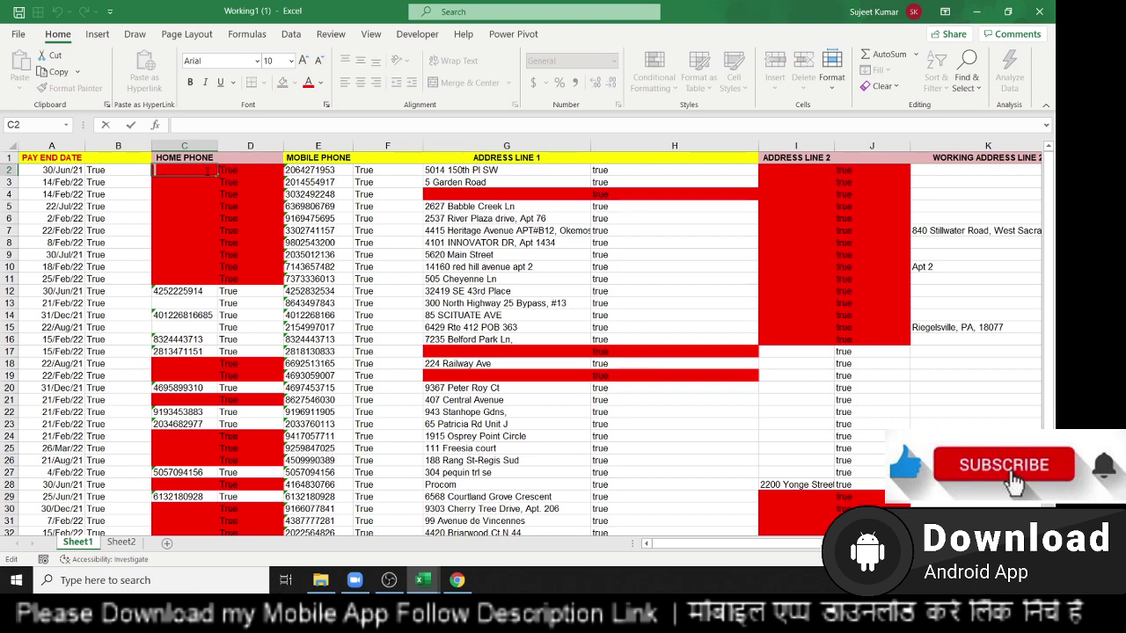
key("ctrl+c")
key("Escape")
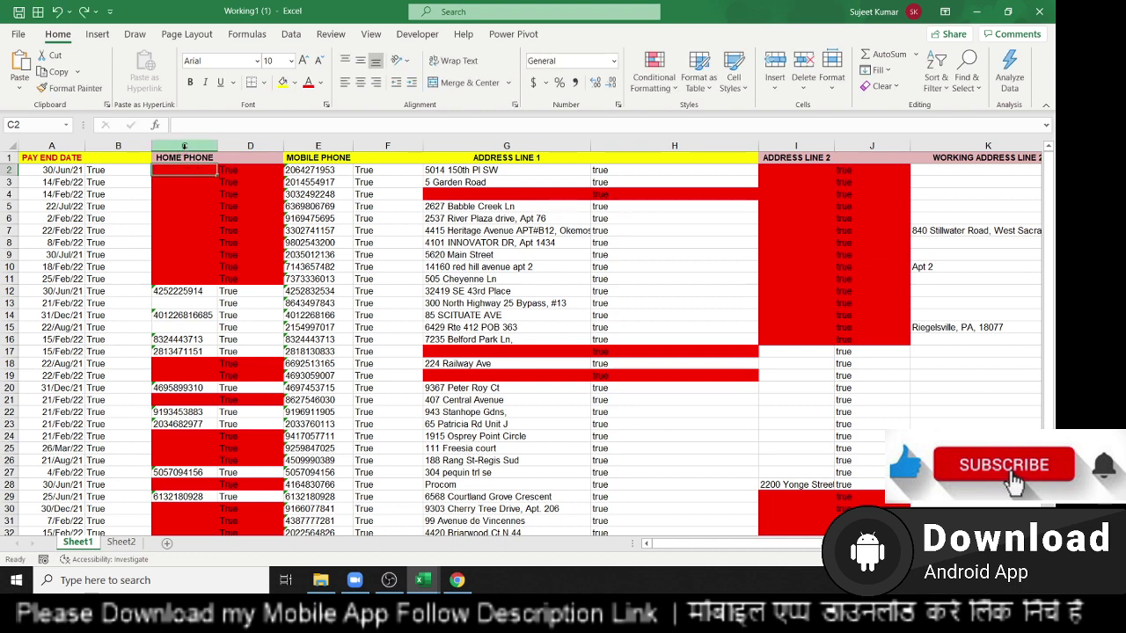
left_click(184, 146)
key("ctrl+f")
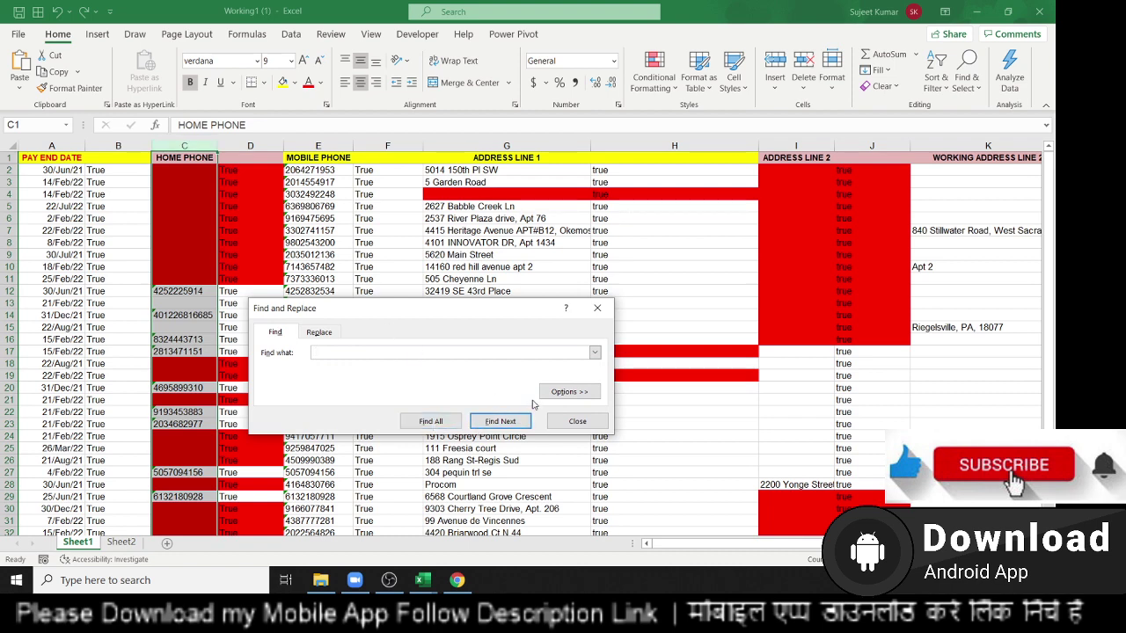
Step: Replace the pasted hidden character with nothing across column C, making 23 replacements
left_click(569, 391)
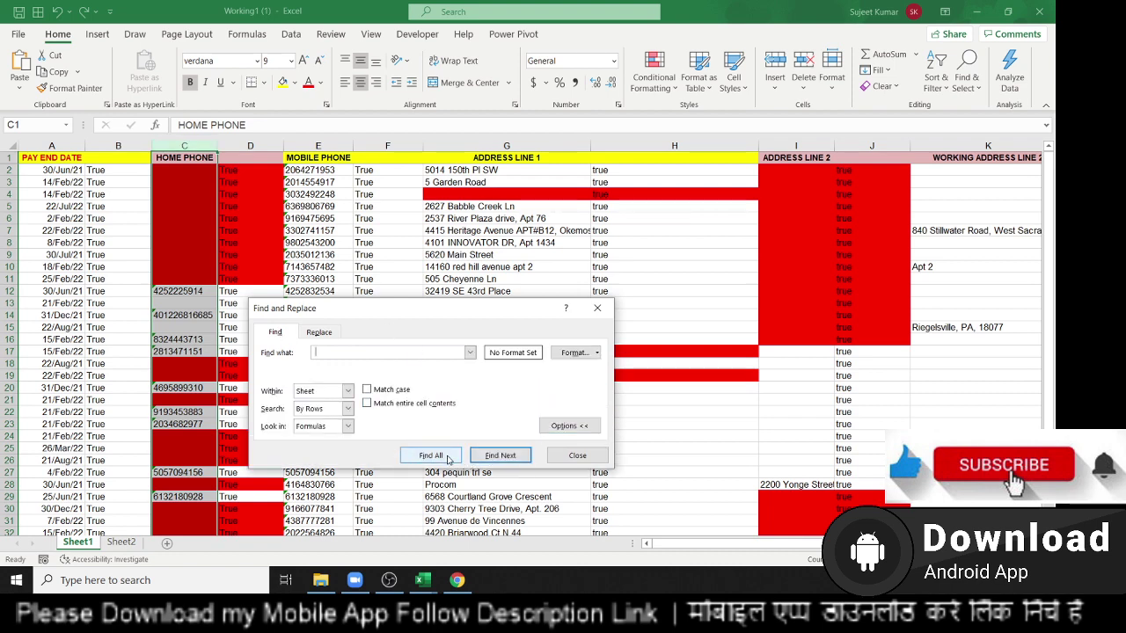
left_click(319, 333)
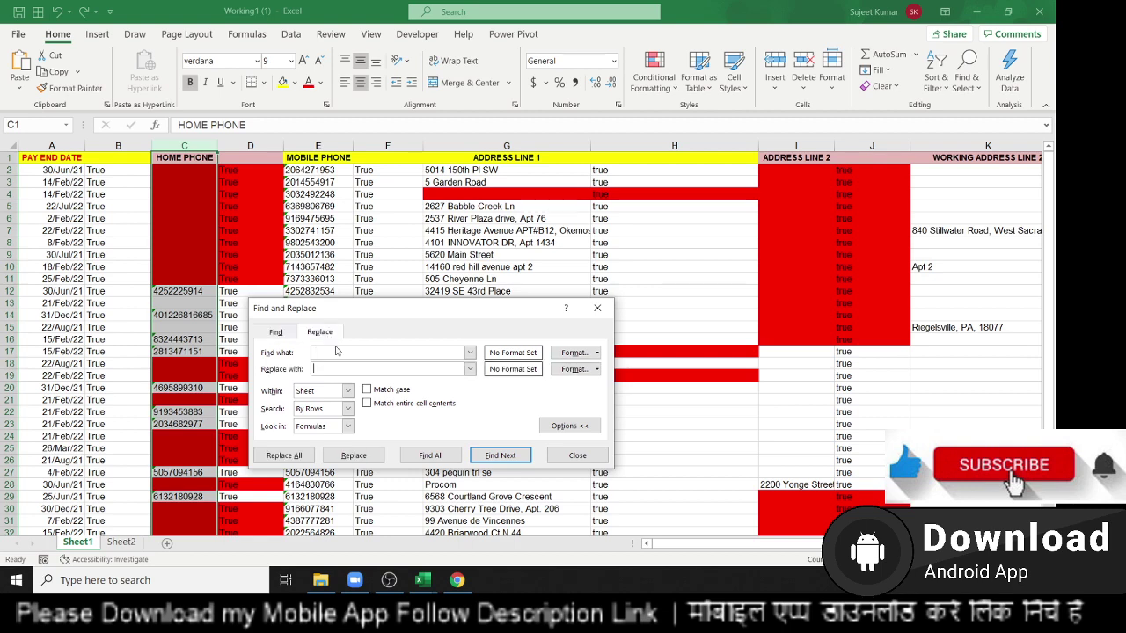
left_click(283, 456)
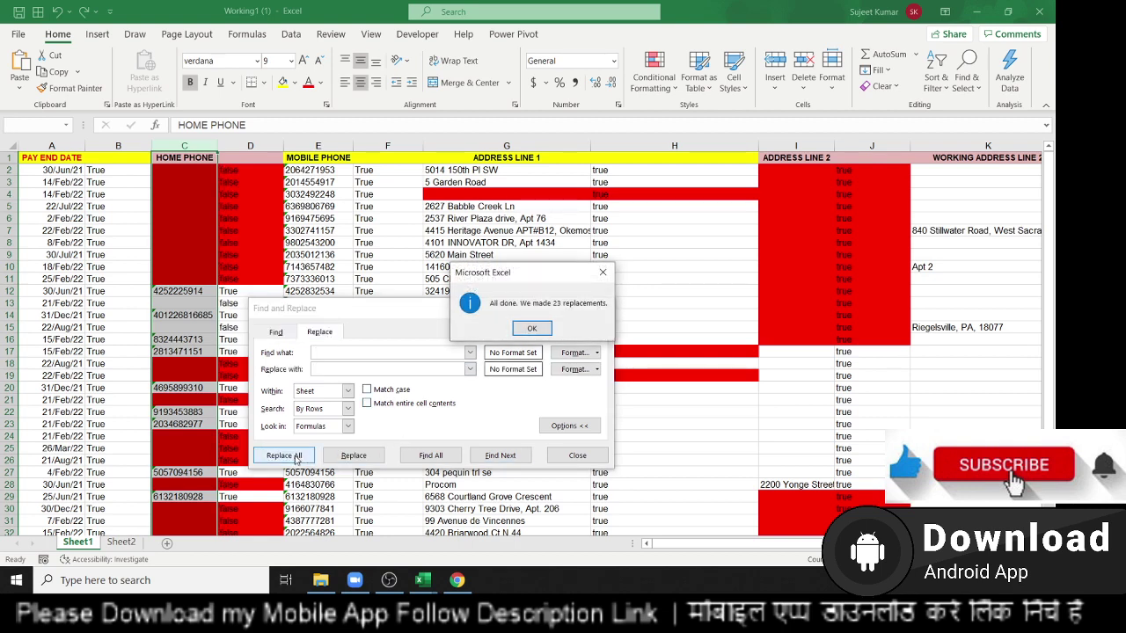
left_click(532, 328)
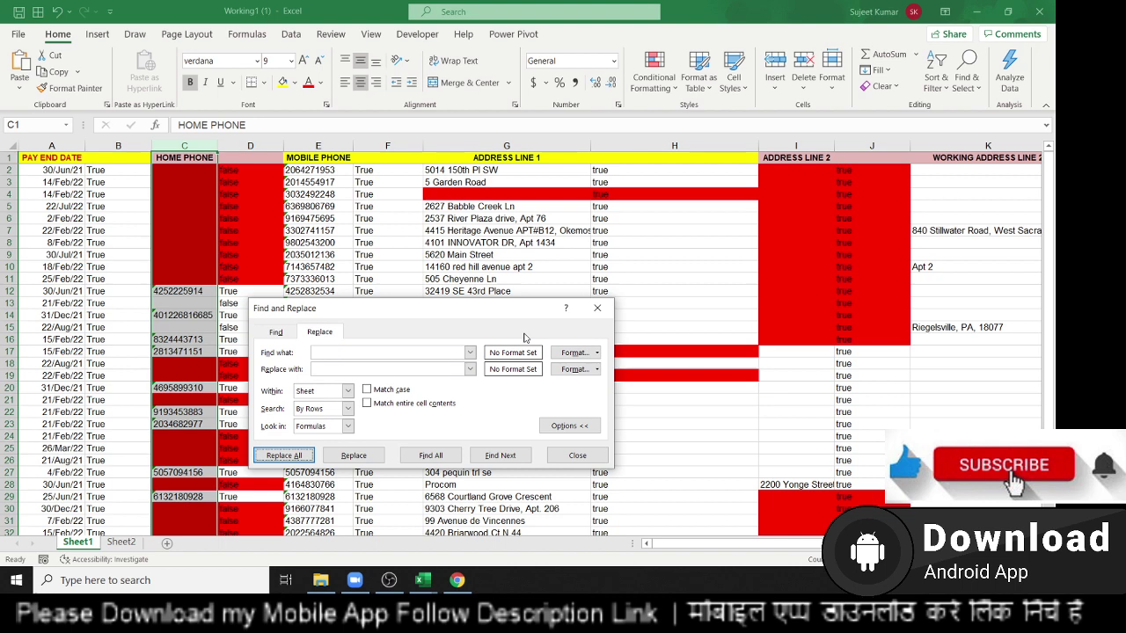
left_click(603, 308)
left_click(176, 175)
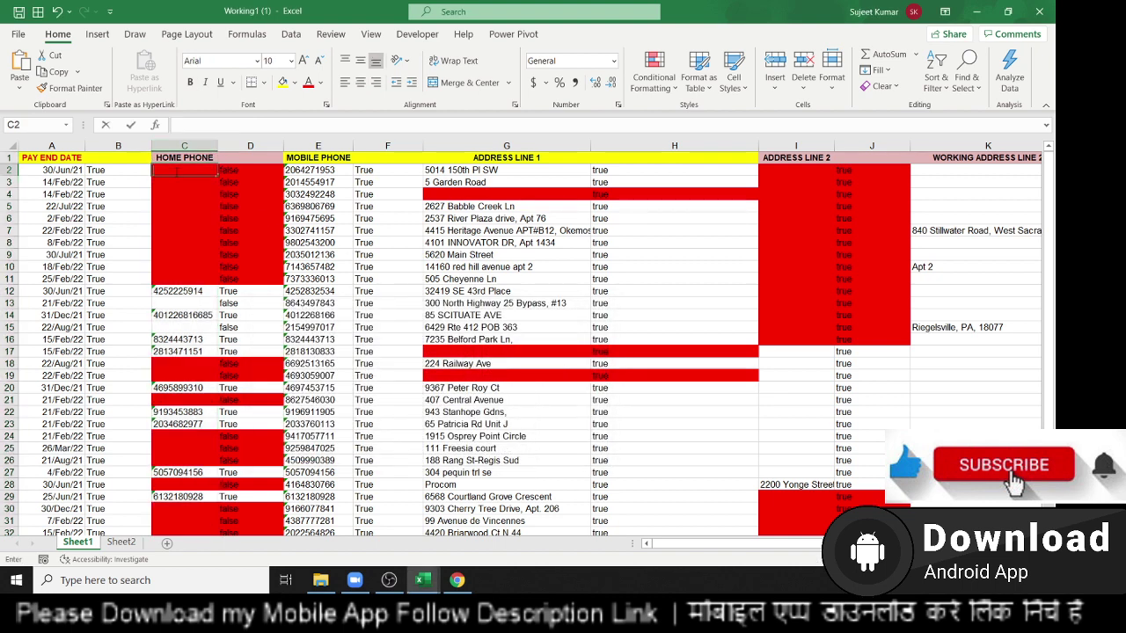
Step: Enter =TRIM(C2) in D3
left_click(249, 182)
type("=")
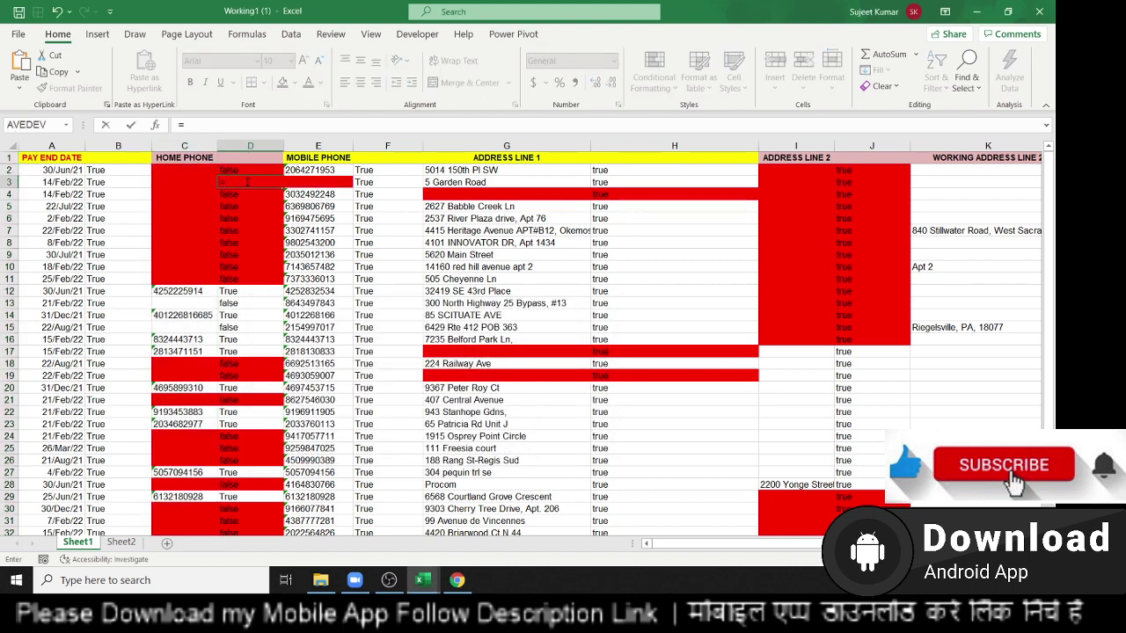
type("tr")
key("Down")
key("Down")
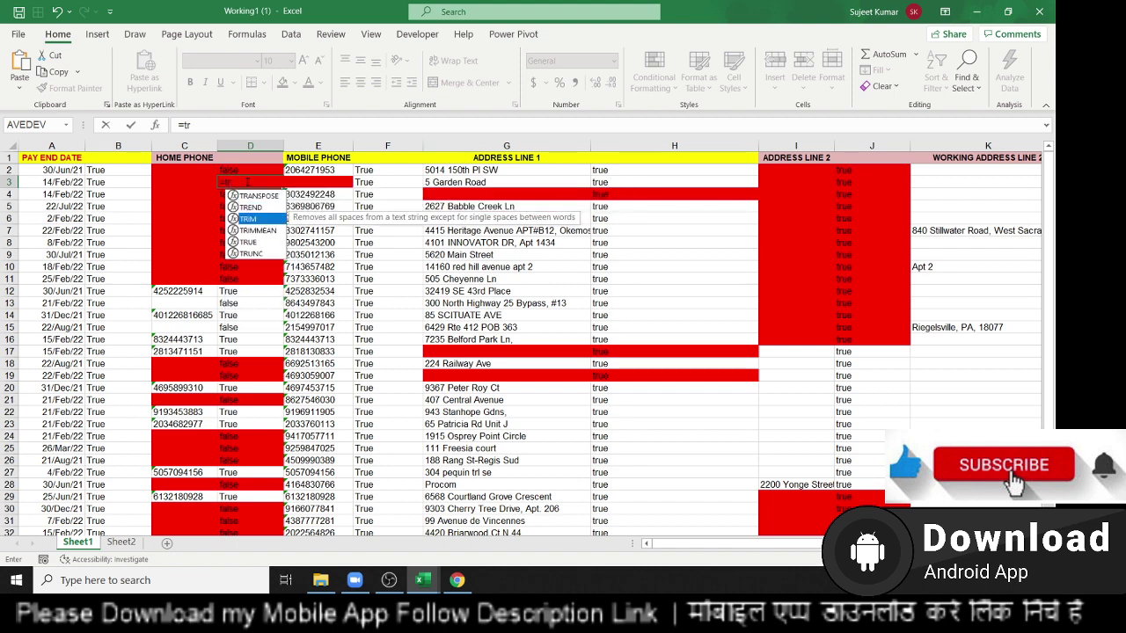
key("Tab")
left_click(185, 170)
key("Return")
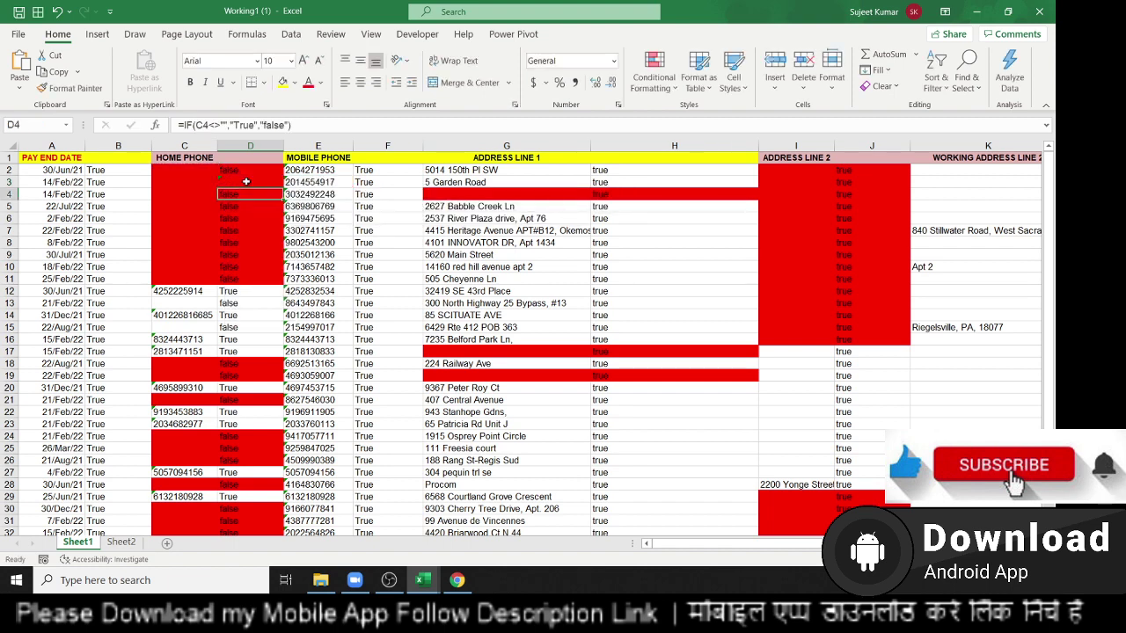
Step: Replace D3's formula with a LEN of the HOME PHONE cell
left_click(246, 182)
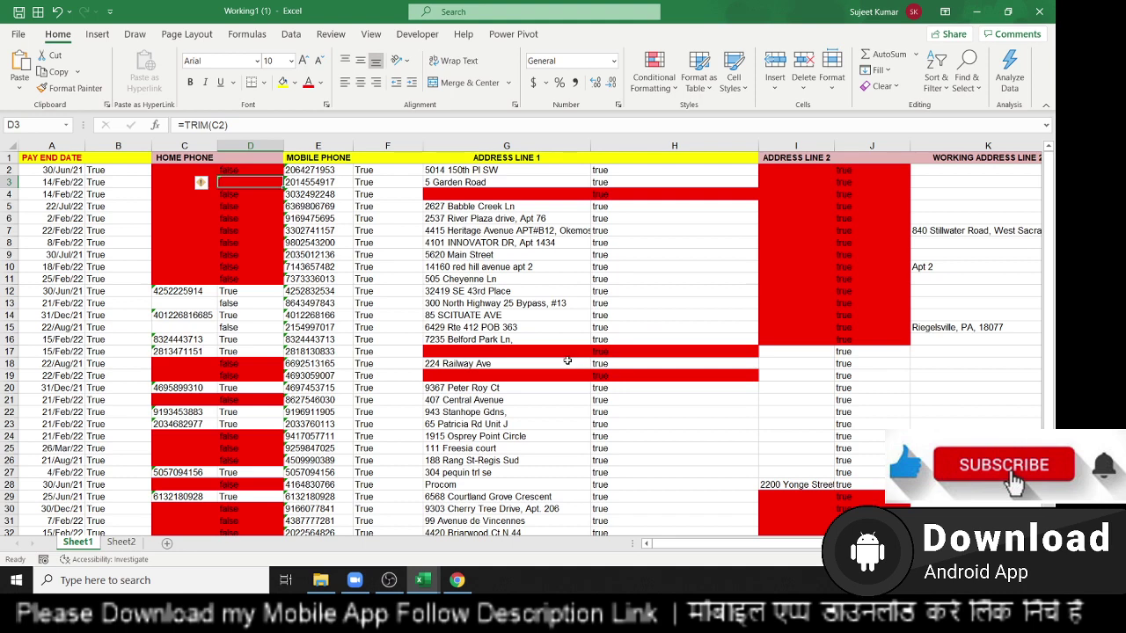
key("BackSpace")
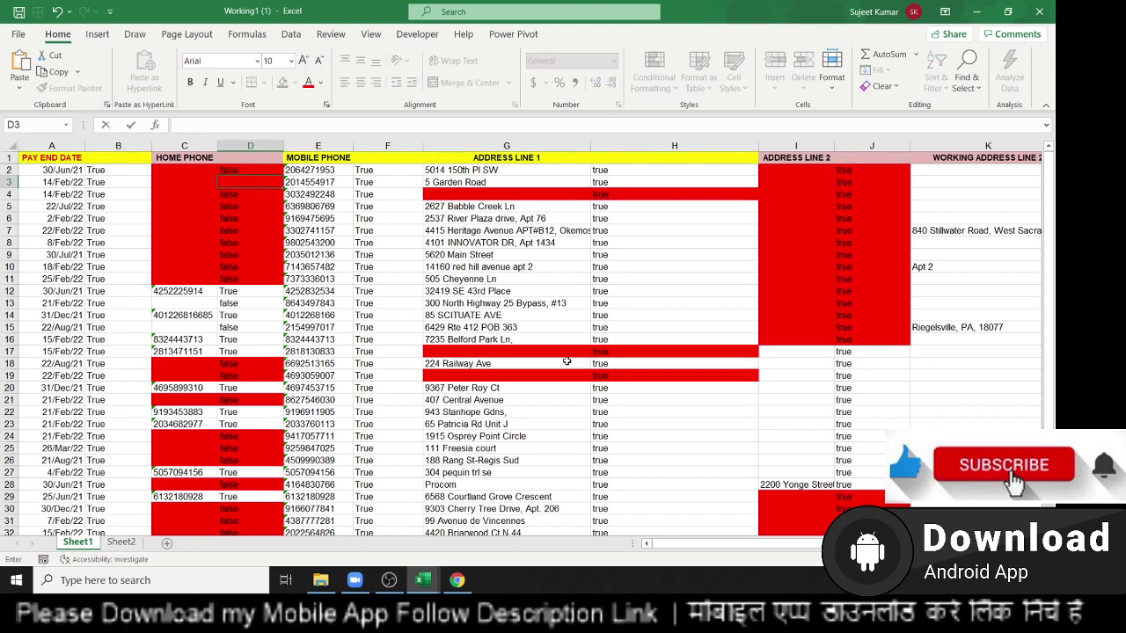
type("=le")
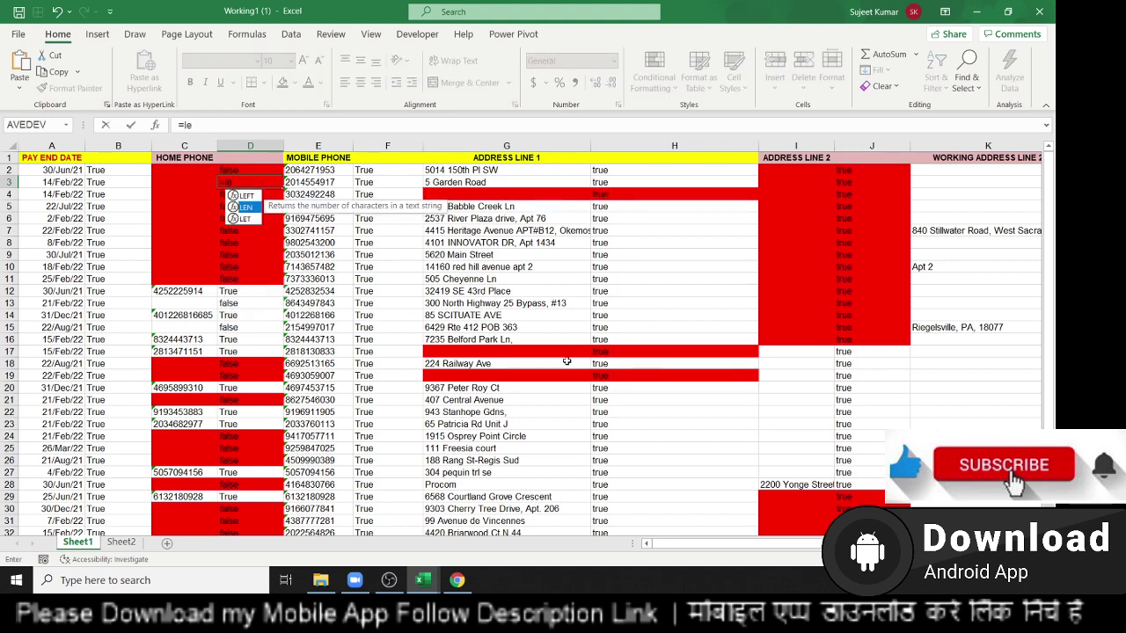
key("Tab")
key("Left")
key("Up")
key("Return")
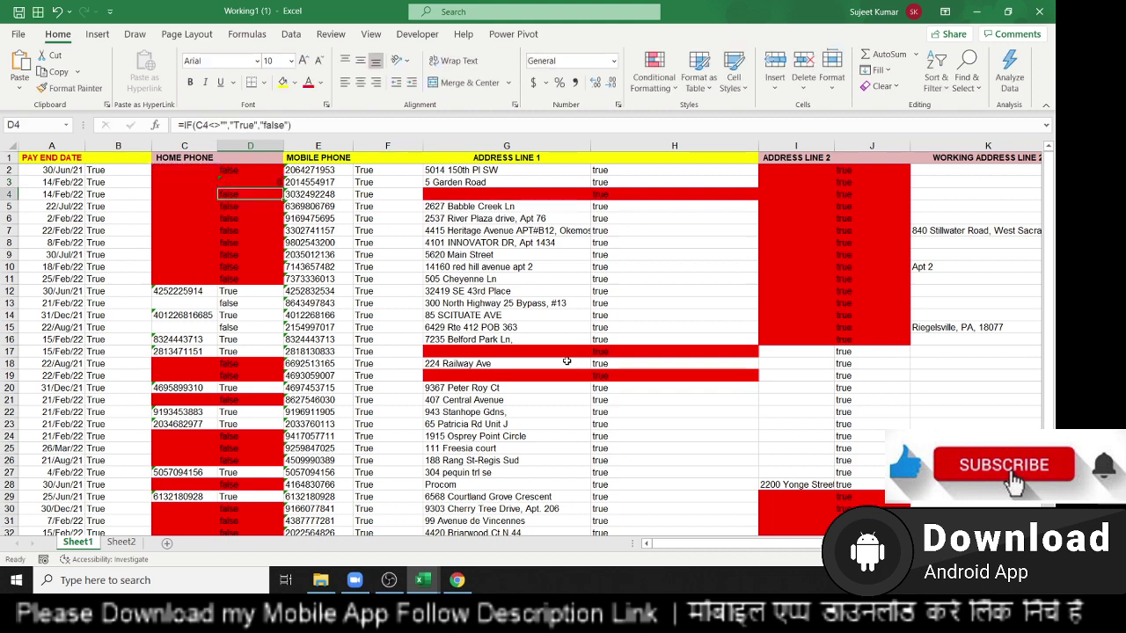
Step: Undo the test formulas and the hidden-character replacement
key("Left")
key("ctrl+Up")
key("ctrl+space")
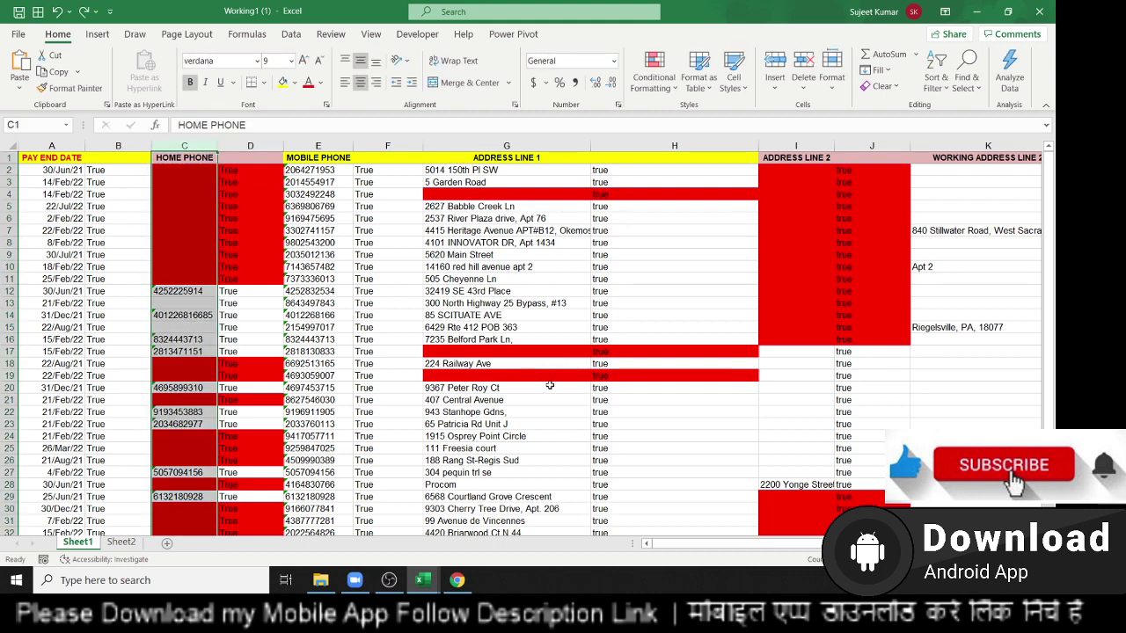
Step: Enter 12525 into HOME PHONE cell C2
key("Down")
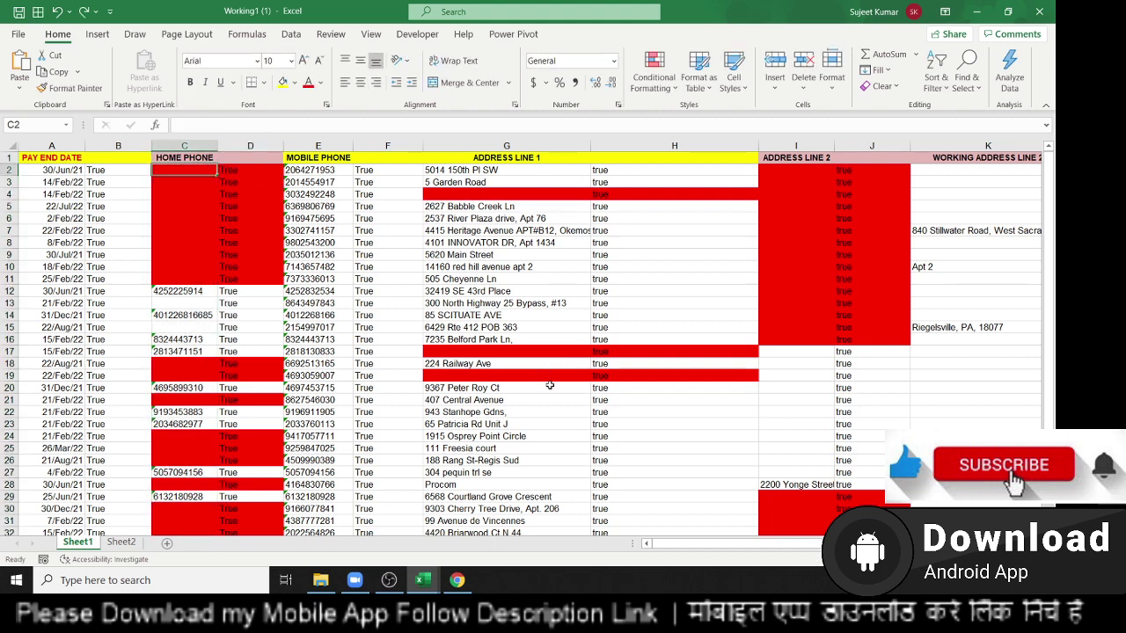
key("F2")
key("Escape")
double_click(197, 167)
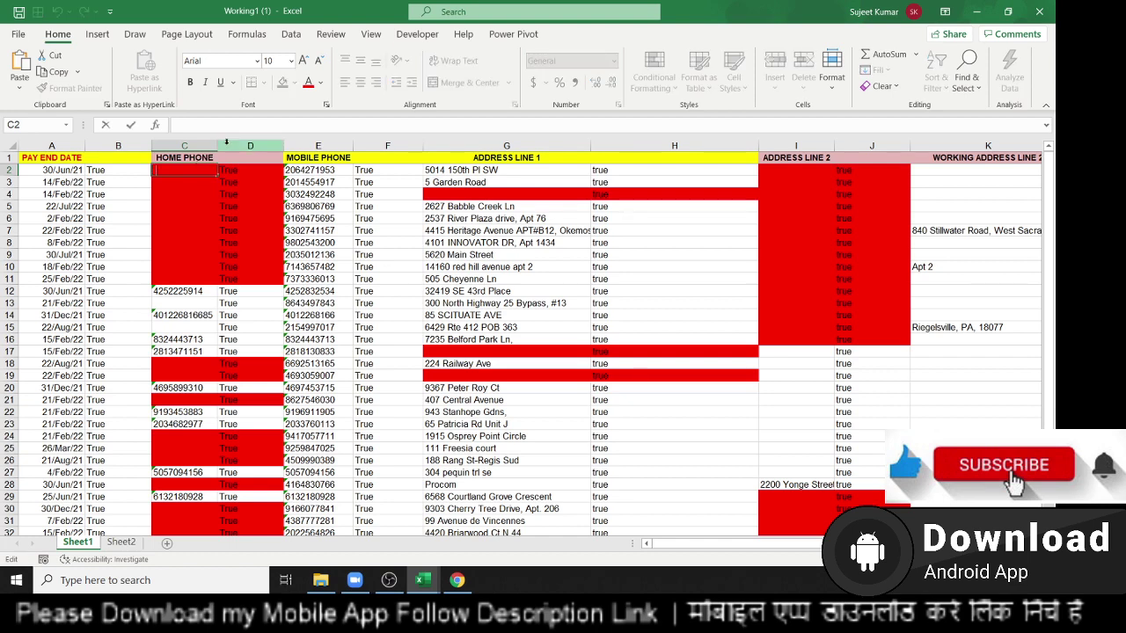
type("12525")
key("Return")
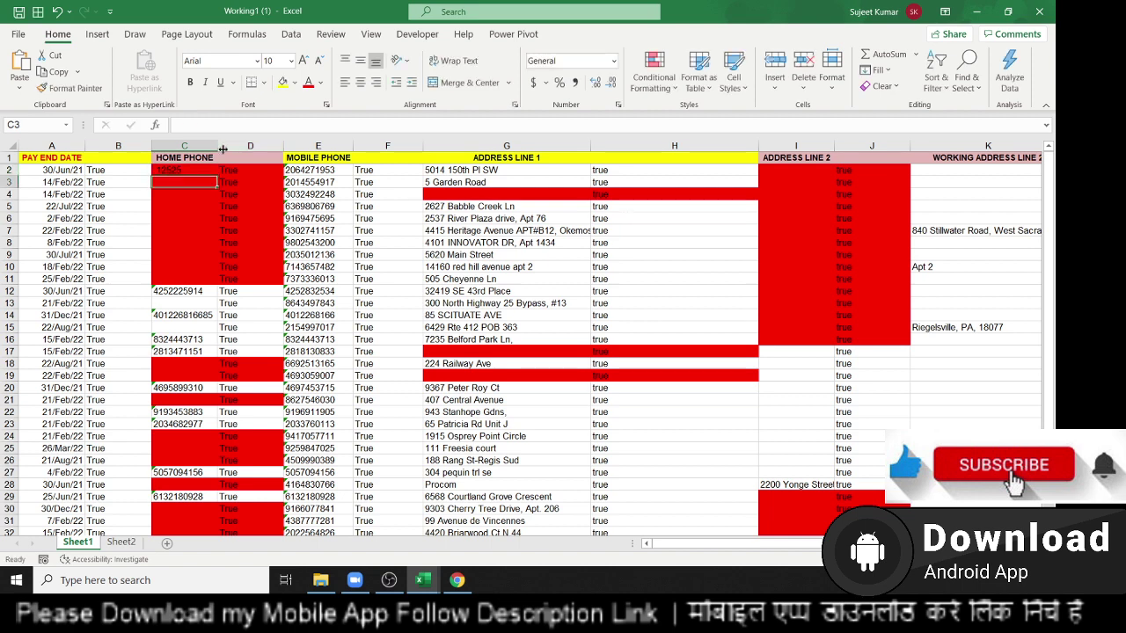
Step: Clear the check result in D2 and reopen C2's 12525 entry
key("Up")
key("Right")
key("Delete")
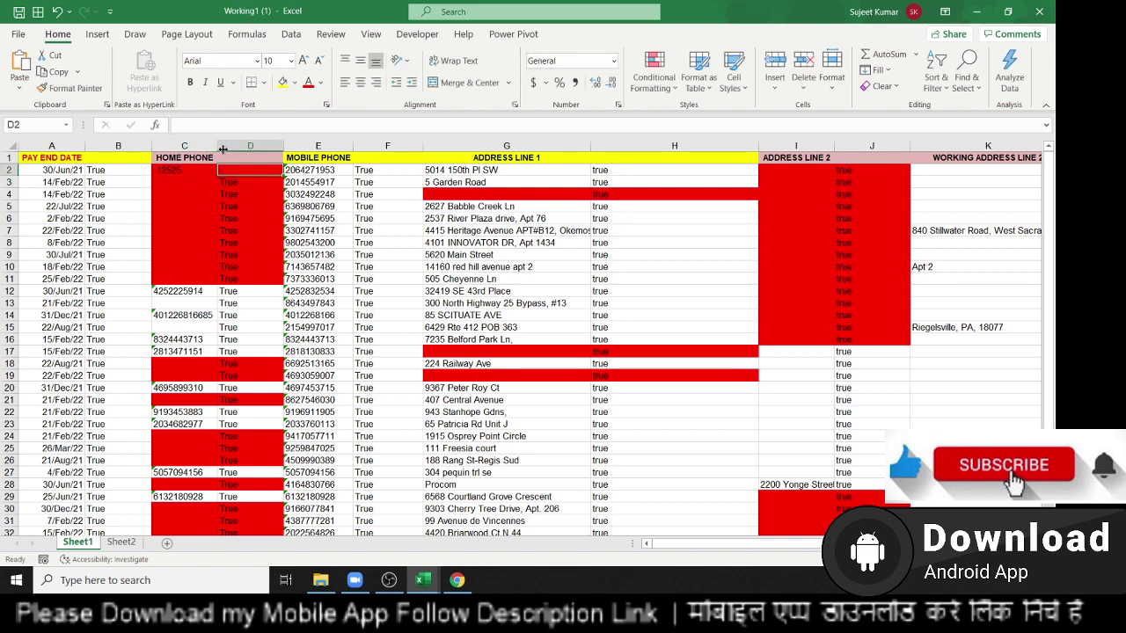
key("Left")
key("Down")
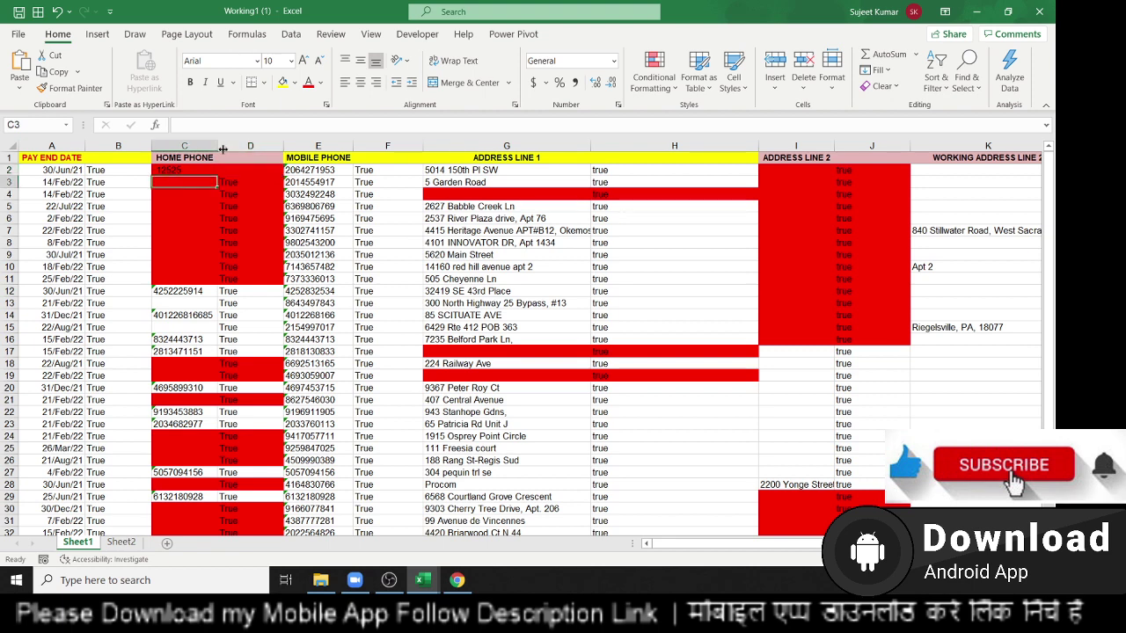
key("Up")
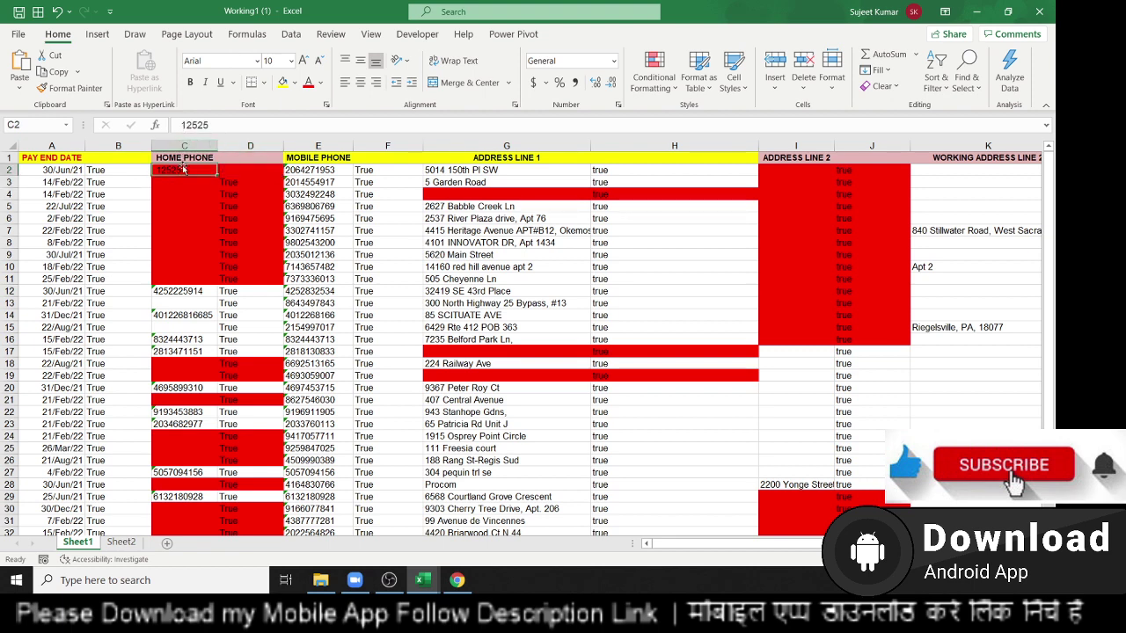
double_click(183, 168)
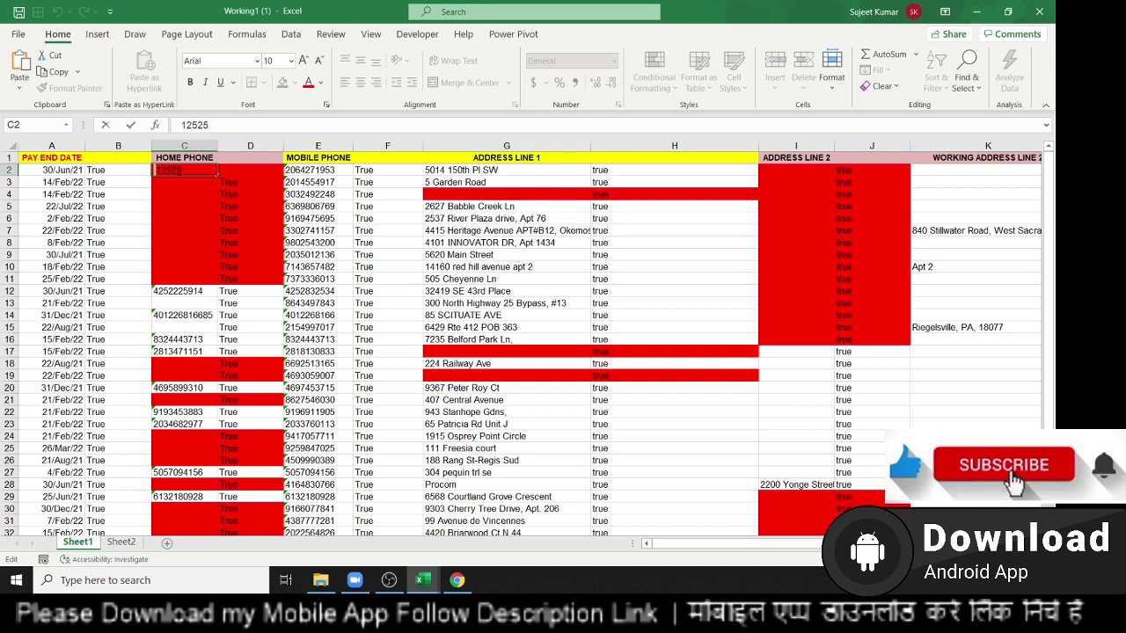
Step: Add a new blank sheet and commit an entry in cell B11
left_click(122, 542)
left_click(166, 543)
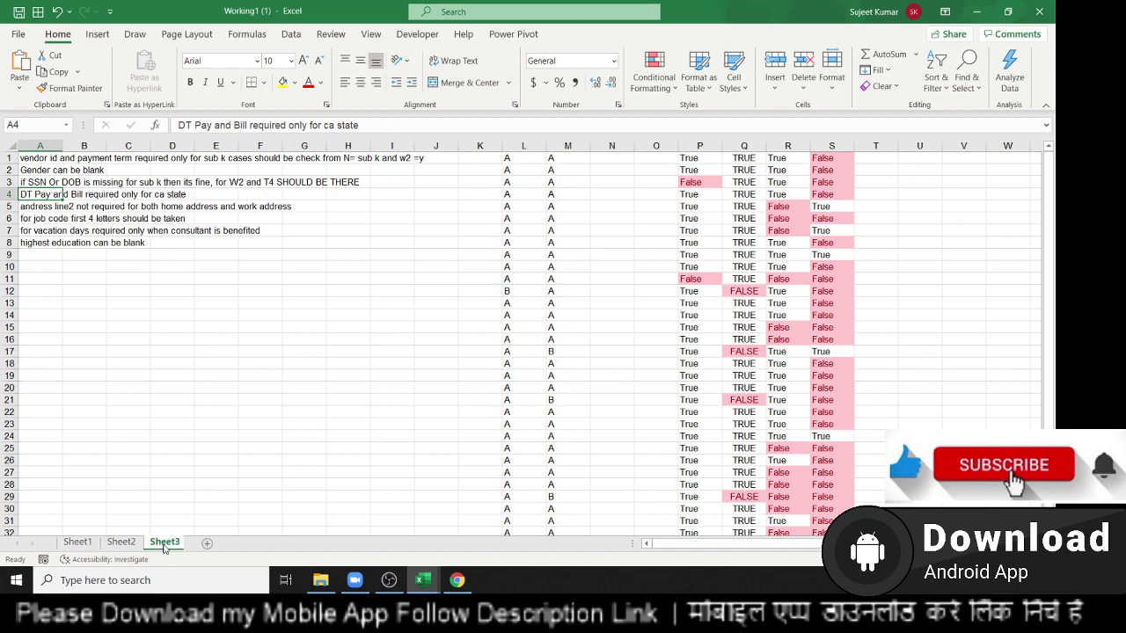
double_click(77, 278)
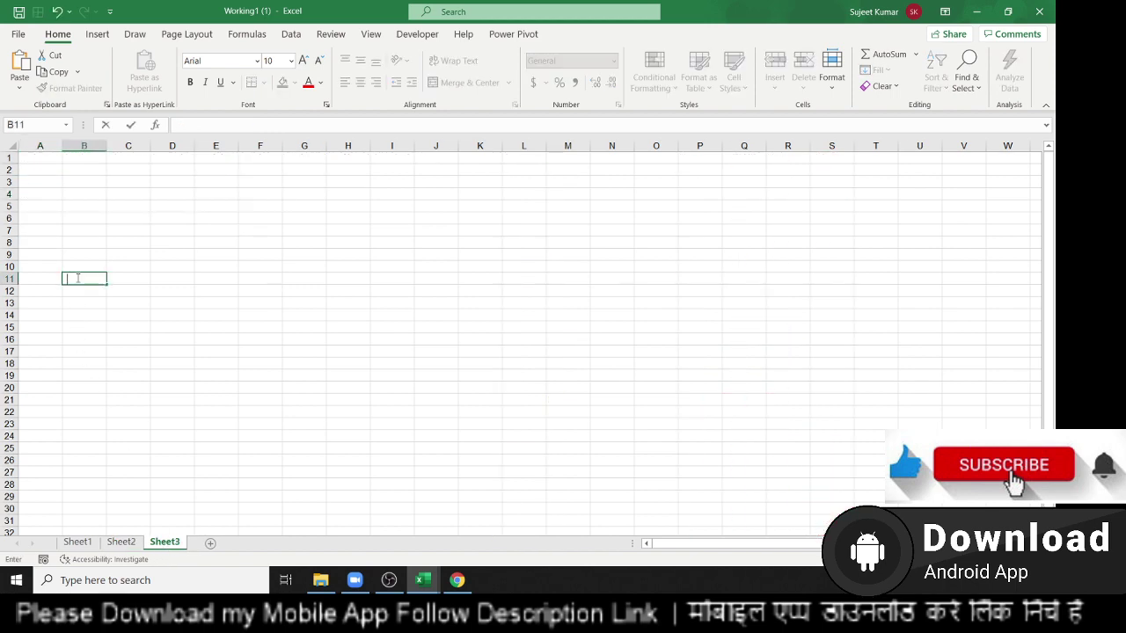
key("Return")
Step: Enter =CODE(B11) in B12 to reveal 160, then inspect B11
type("=")
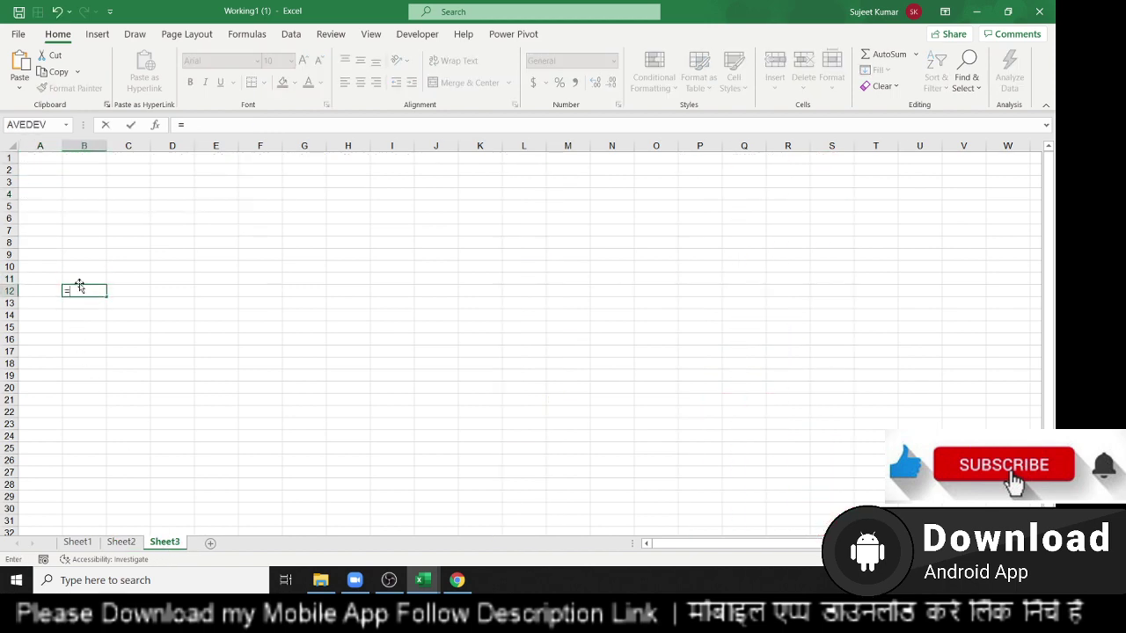
type("cod")
key("Tab")
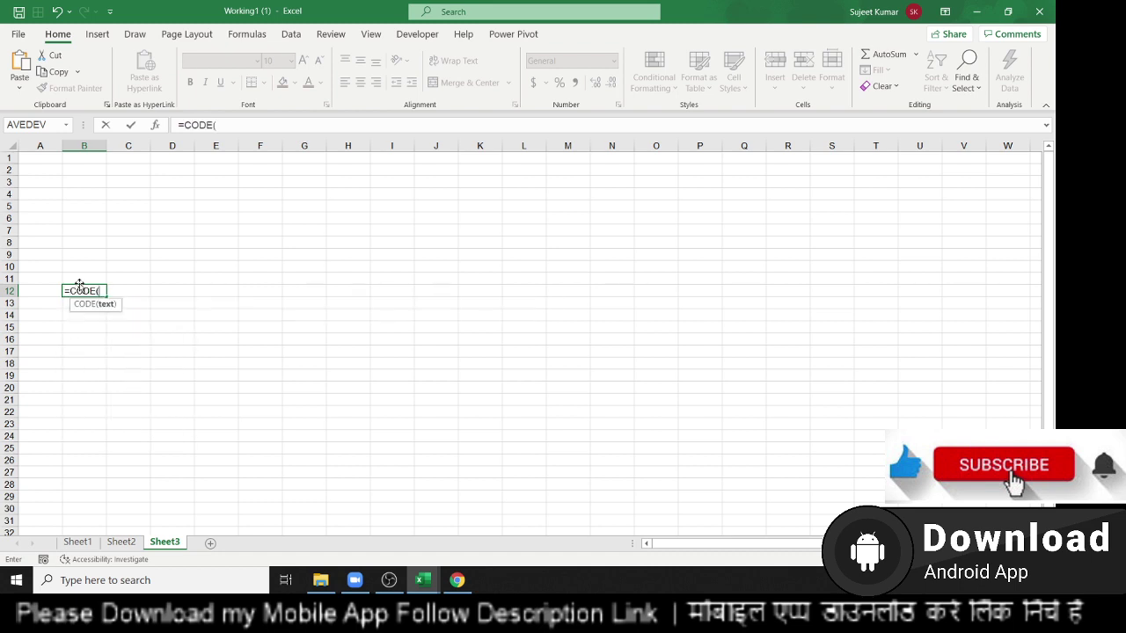
left_click(79, 279)
key("ctrl+Return")
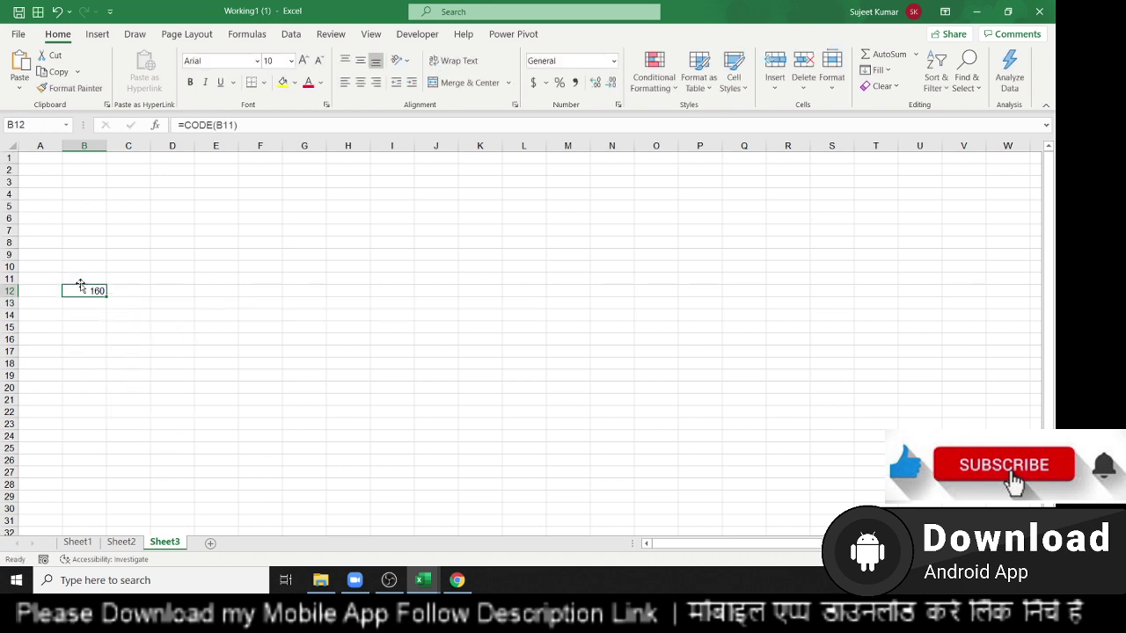
left_click(81, 282)
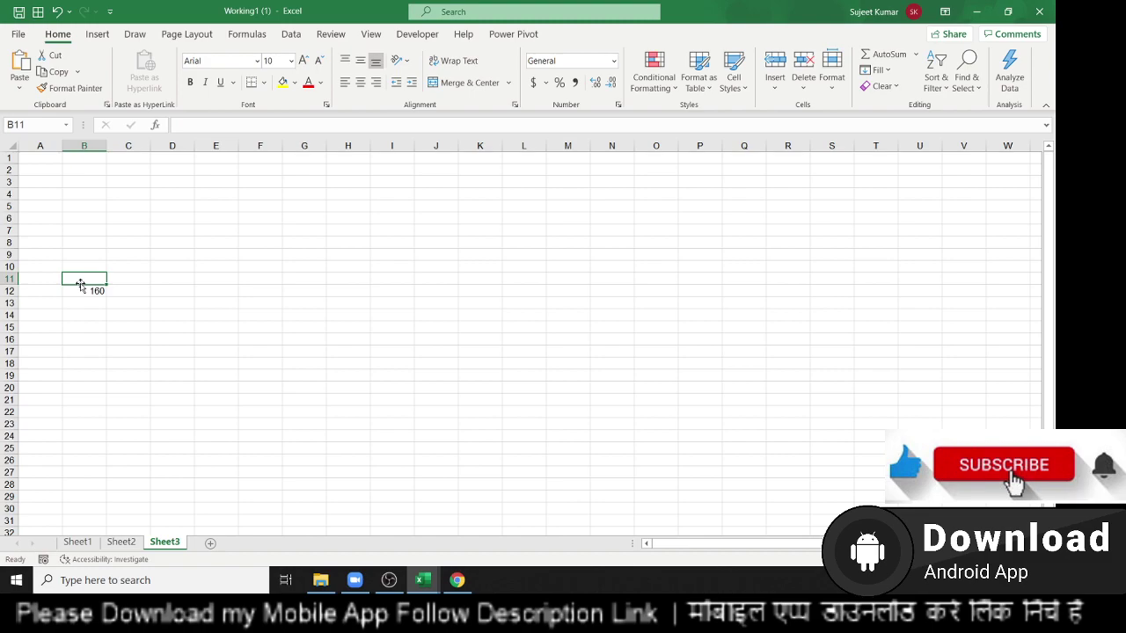
double_click(80, 282)
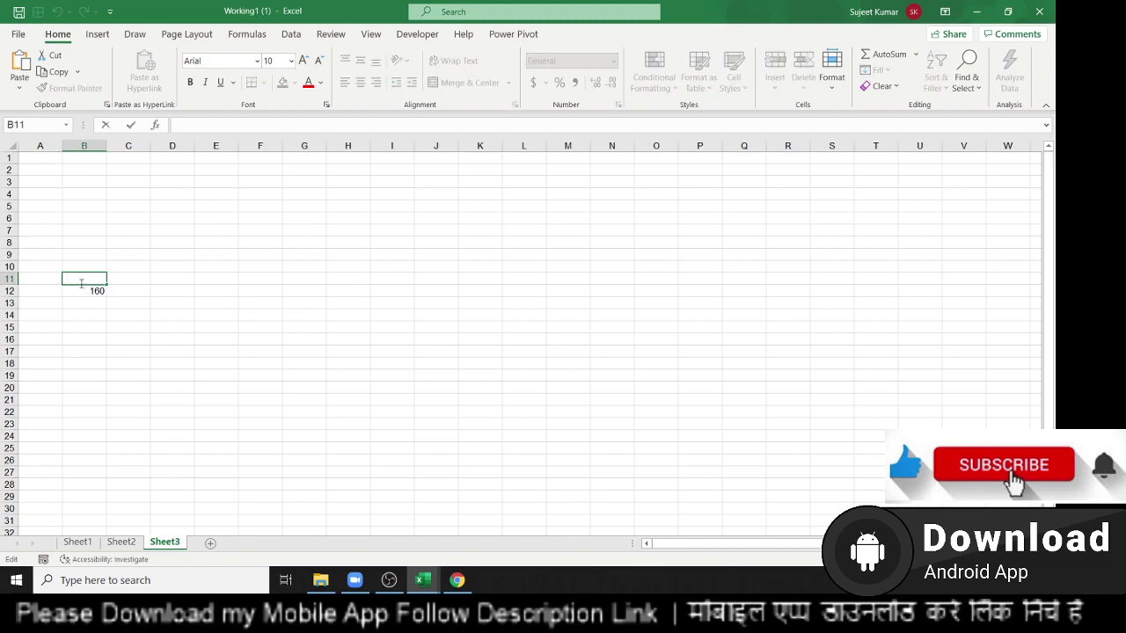
key("Escape")
Step: On Sheet1, enter =SUBSTITUTE(C2,CHAR(160),"") in D2, returning 12525
left_click(122, 542)
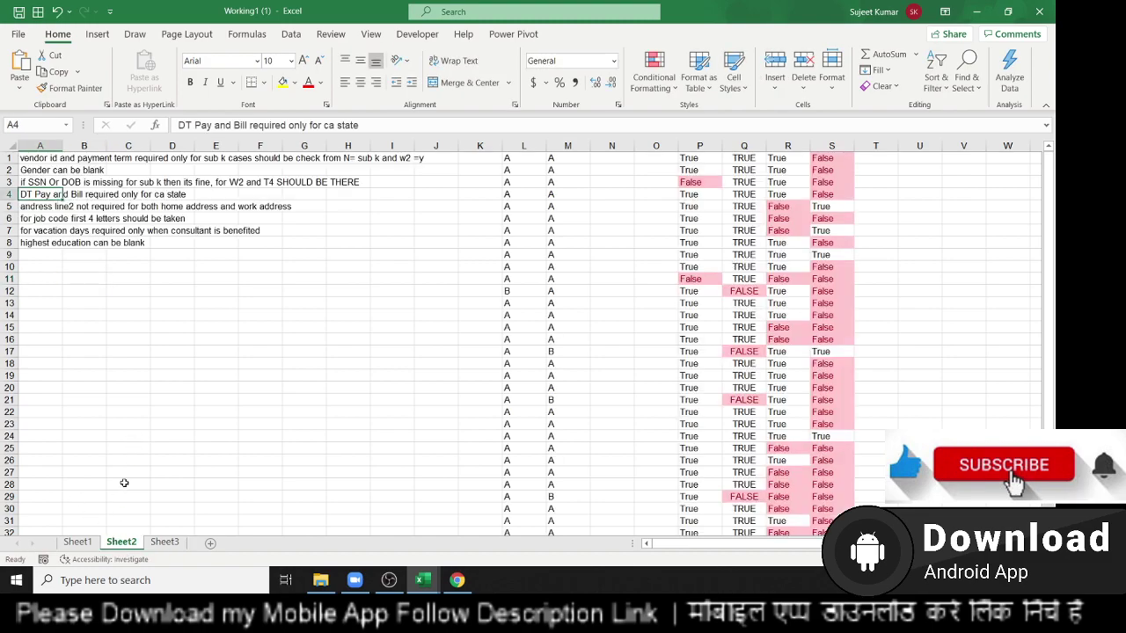
left_click(77, 541)
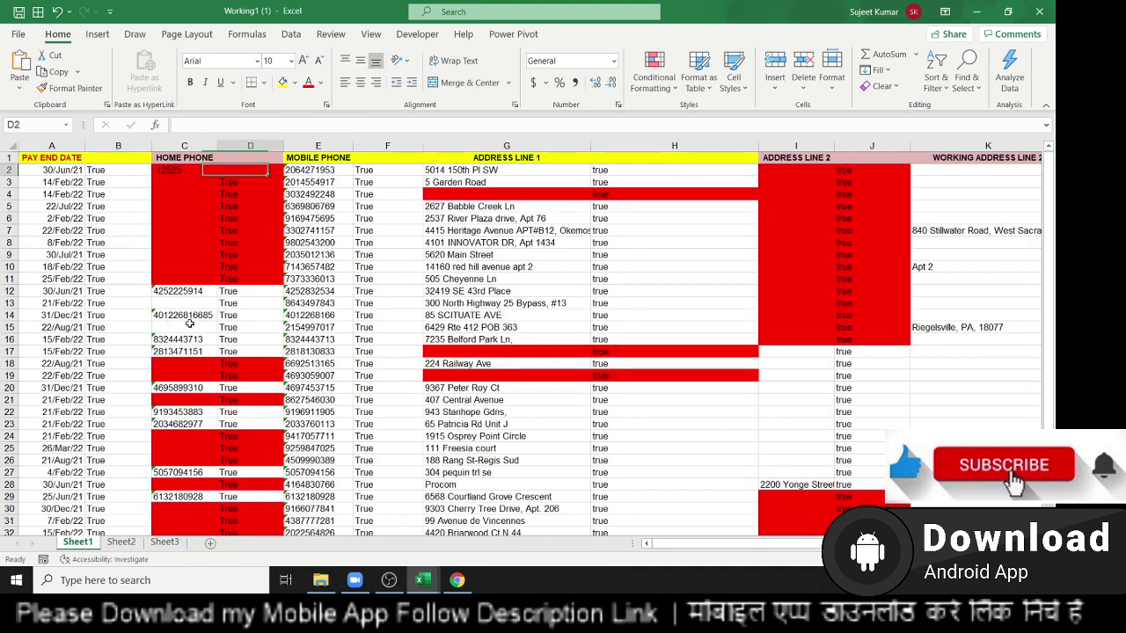
type("=")
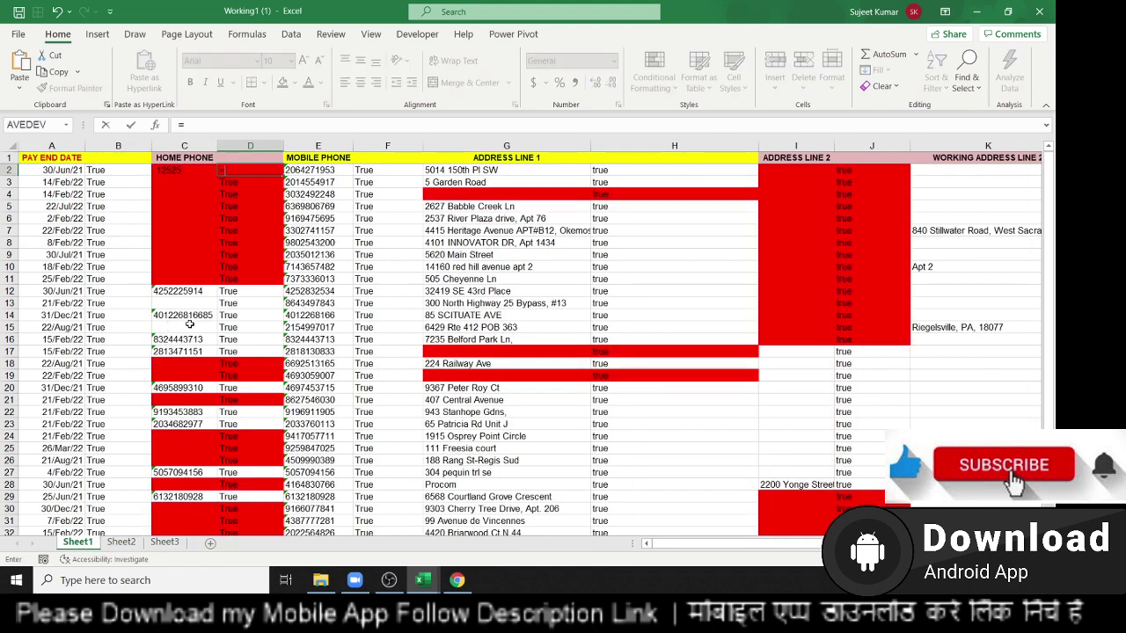
type("sub")
key("Tab")
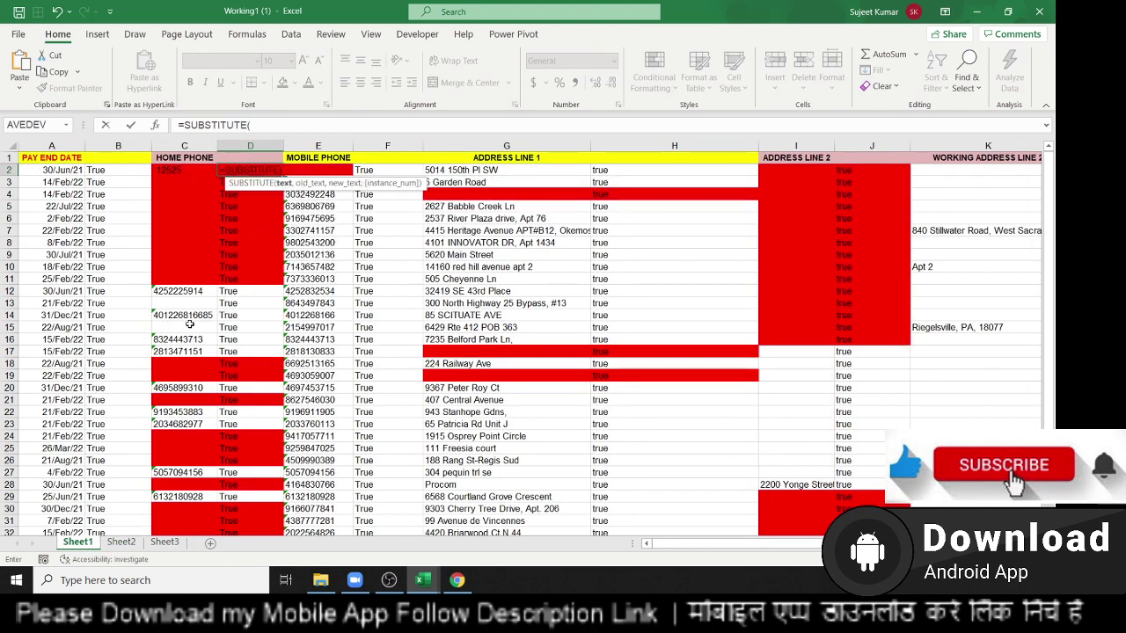
key("Left")
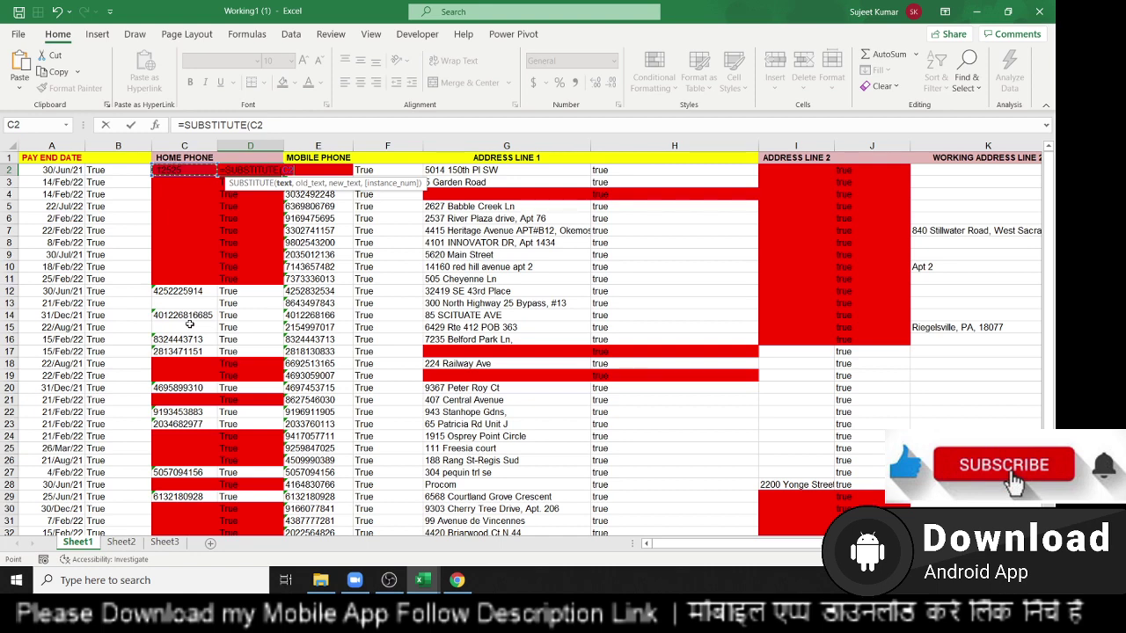
type(",")
type("C")
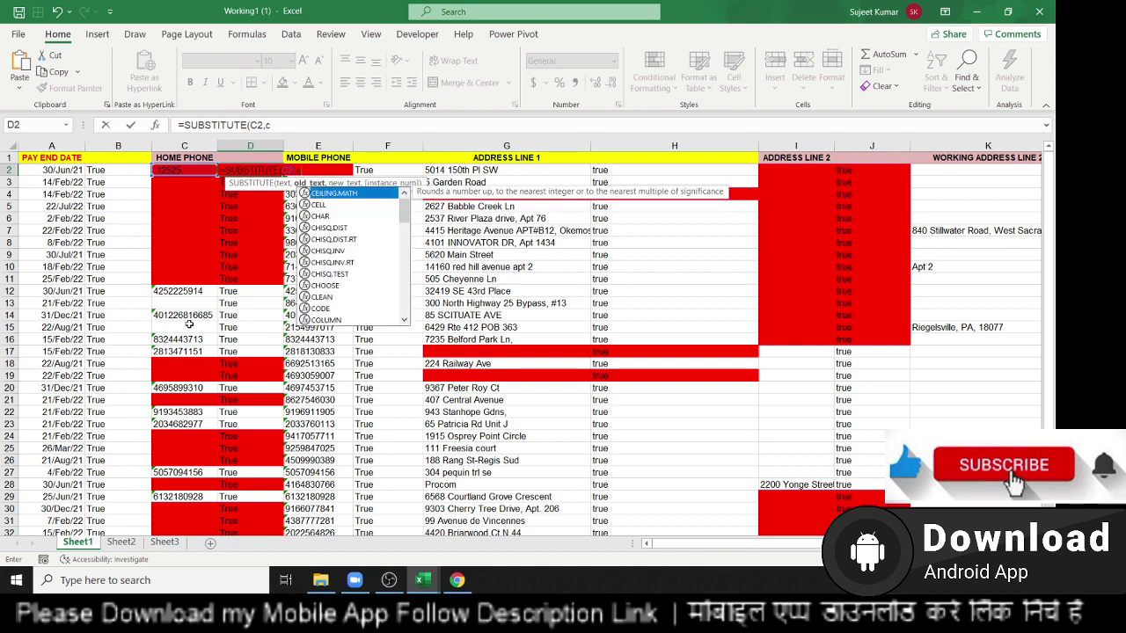
type("HAR(1")
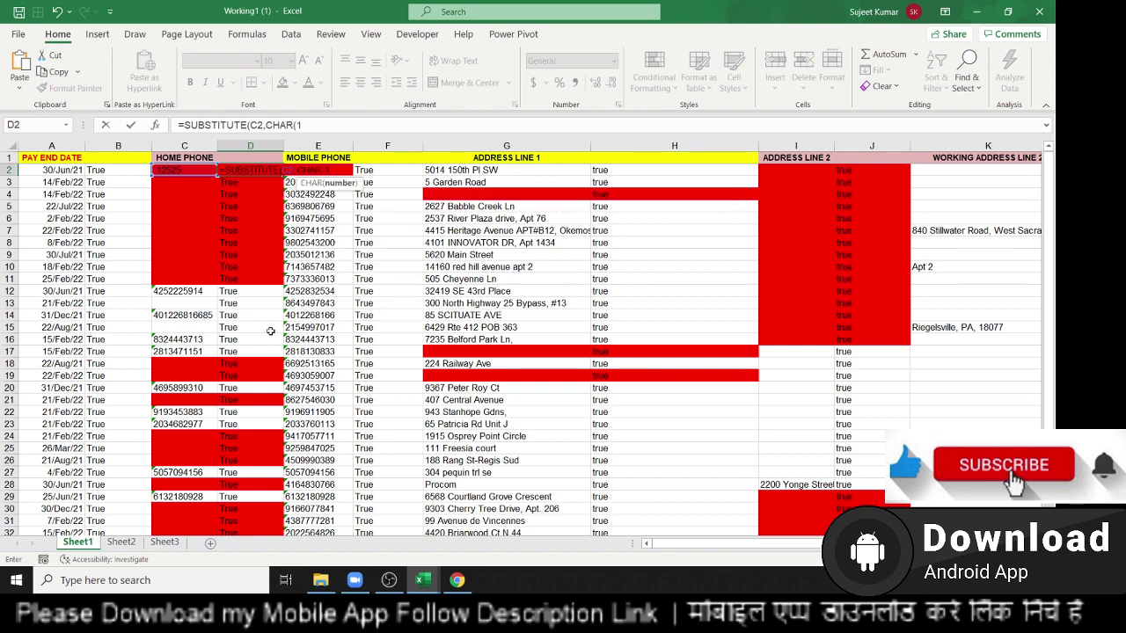
type("60)")
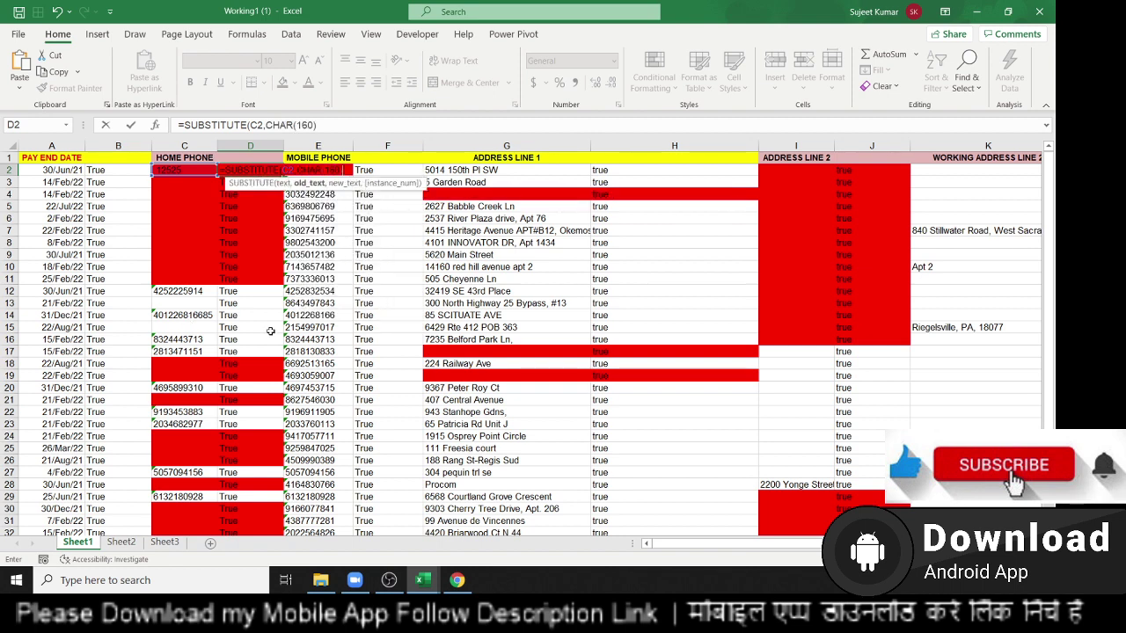
type(",\"\")")
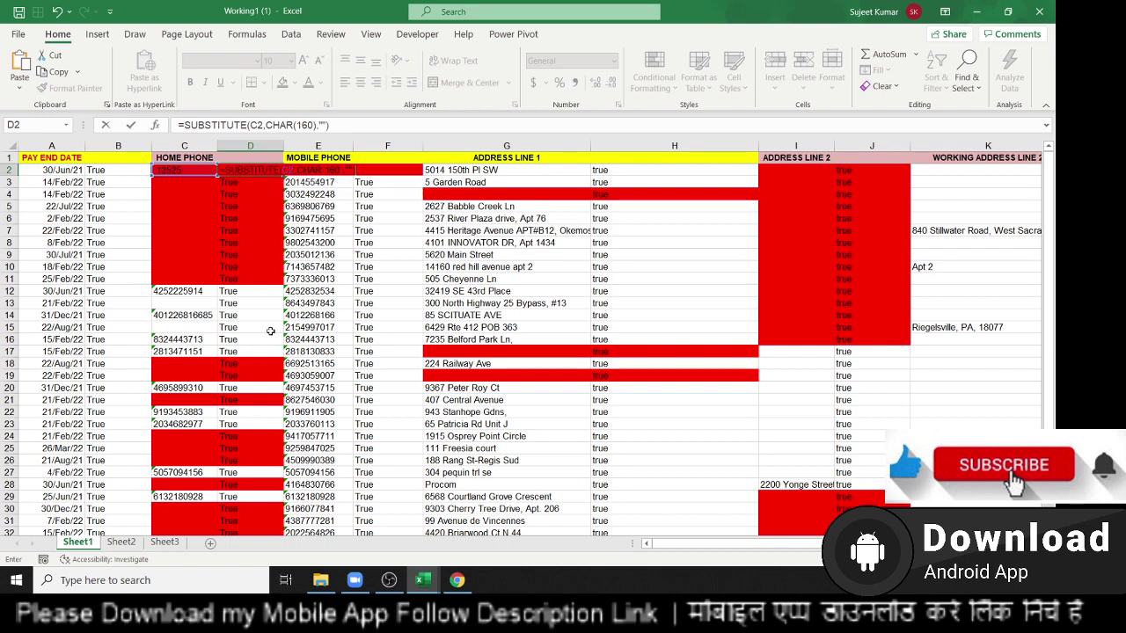
key("Return")
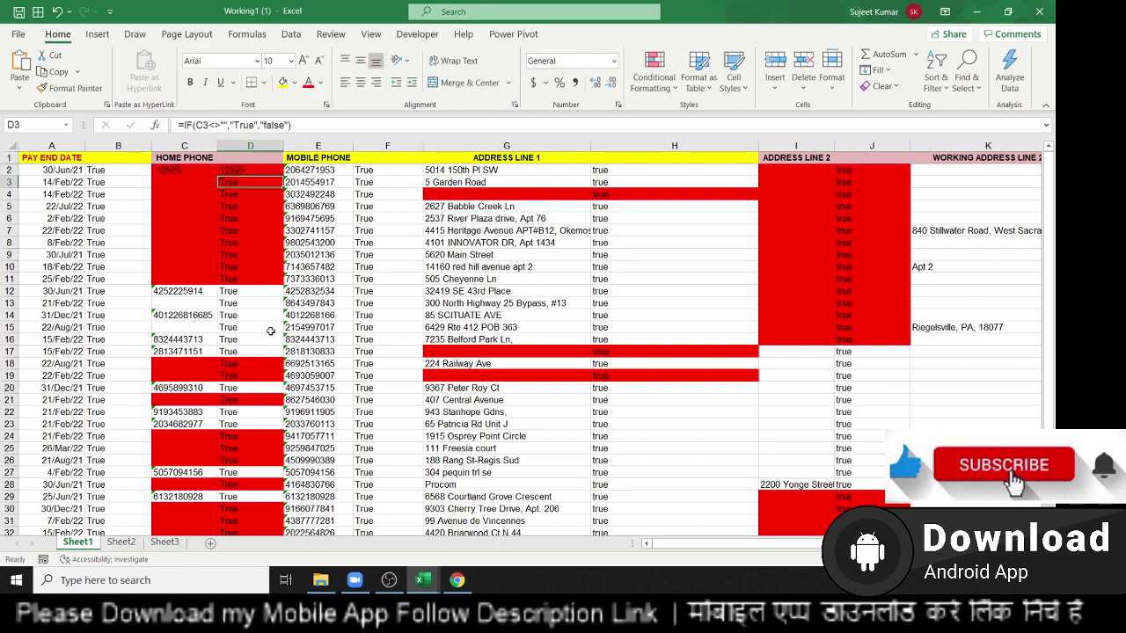
Step: Enter =LEN(D2) in D3 to count the cleaned value's characters
type("=LEN")
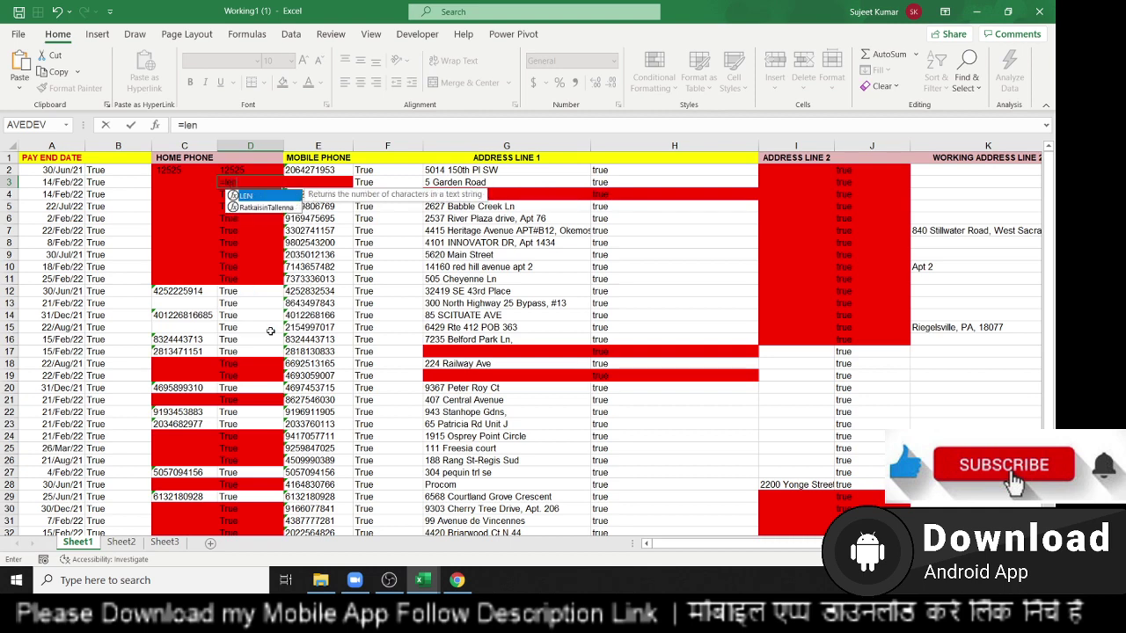
type("(D2")
key("Return")
key("Up")
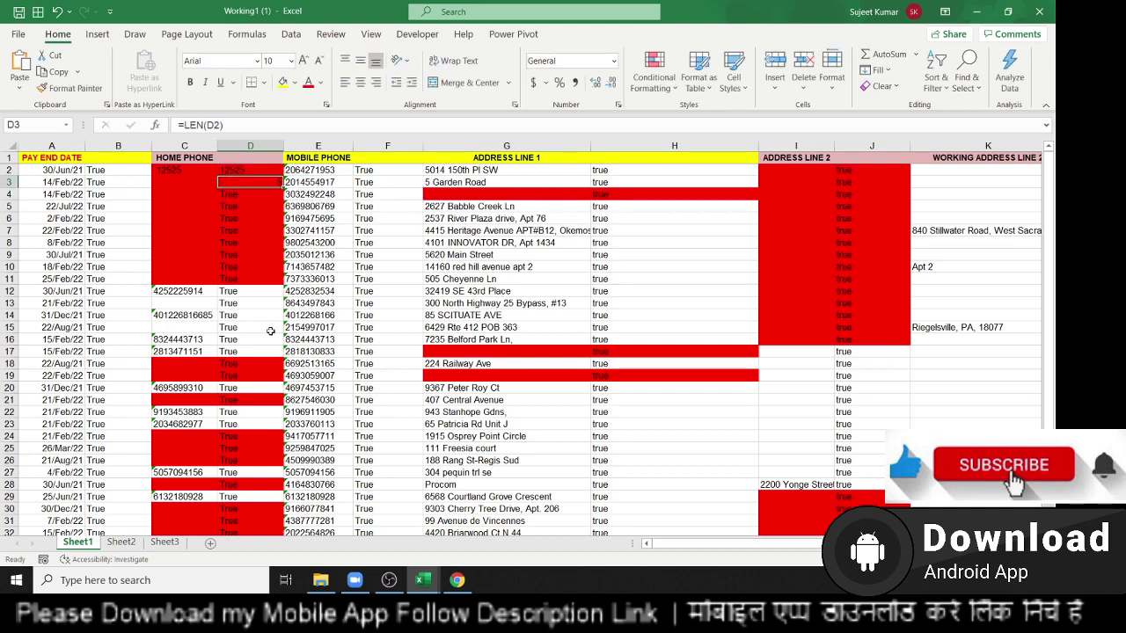
Step: Enter =LEN(C2) in C3, showing 6 characters, and return to D2
key("Left")
type("=")
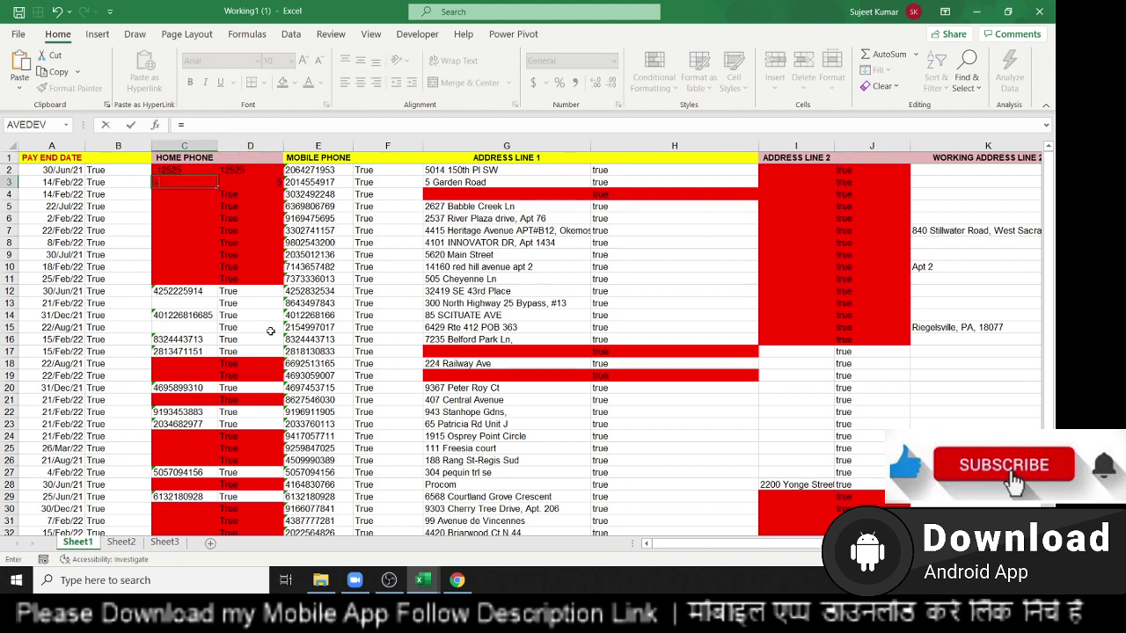
type("le")
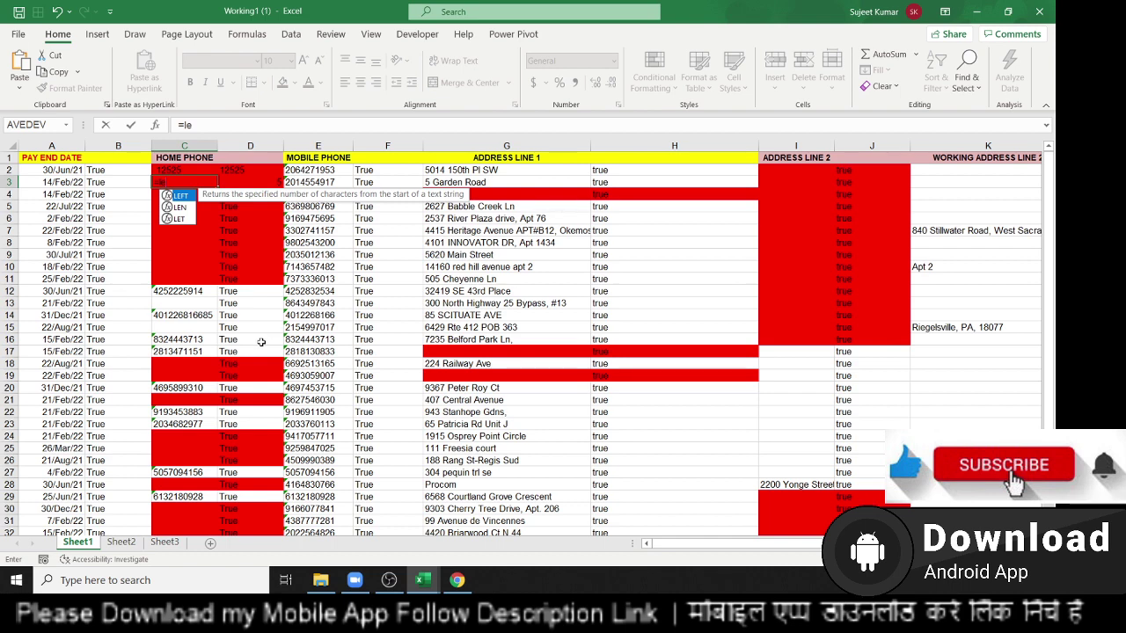
key("Down")
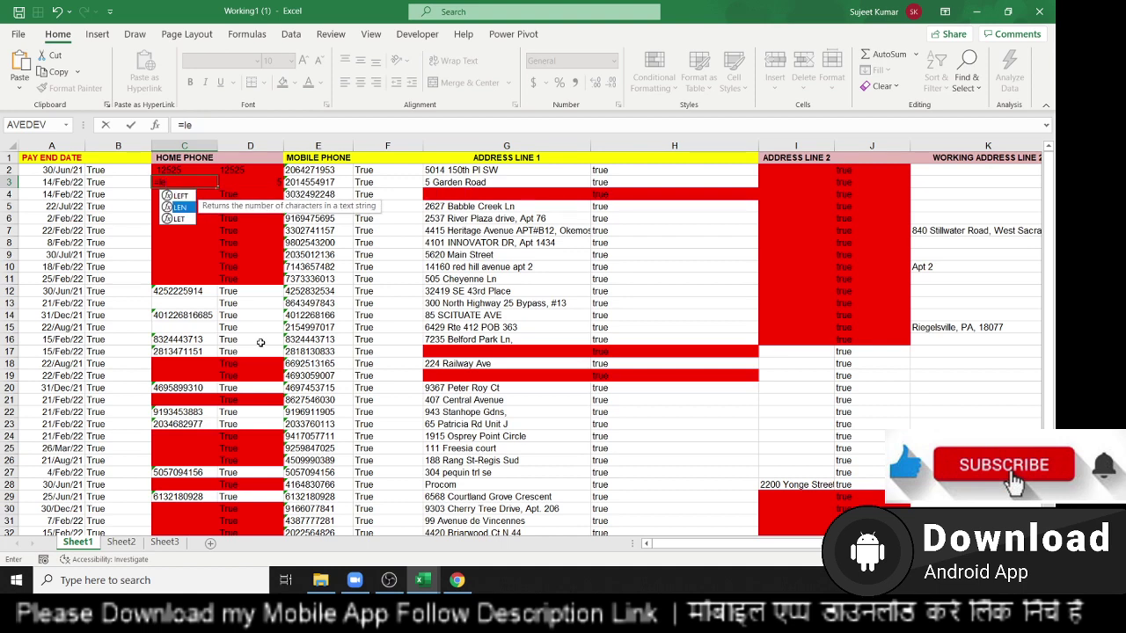
key("Tab")
type("c2")
key("ctrl+Return")
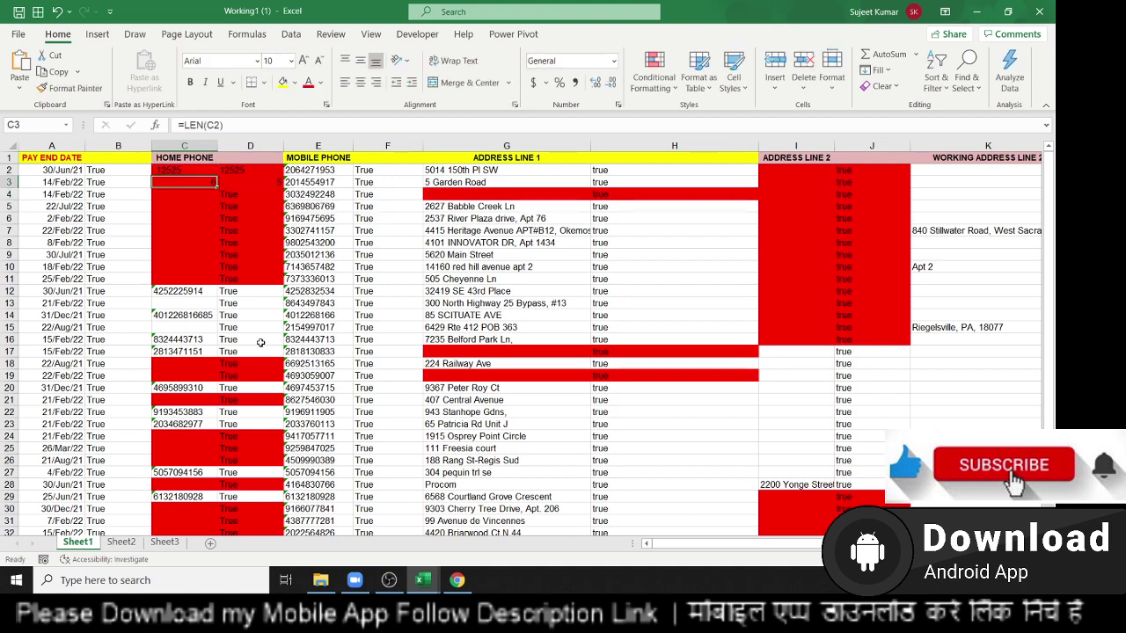
key("Up")
key("Right")
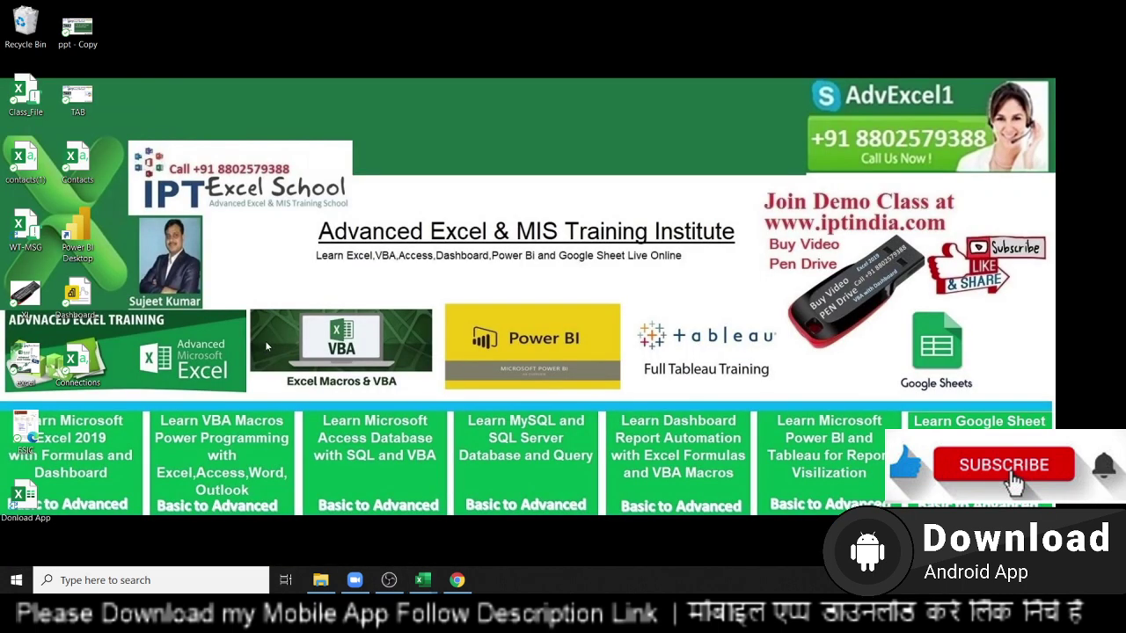
Step: Open the EXCEL MIS TRAINING Google Play page in a new tab, then return to Messages
left_click(461, 584)
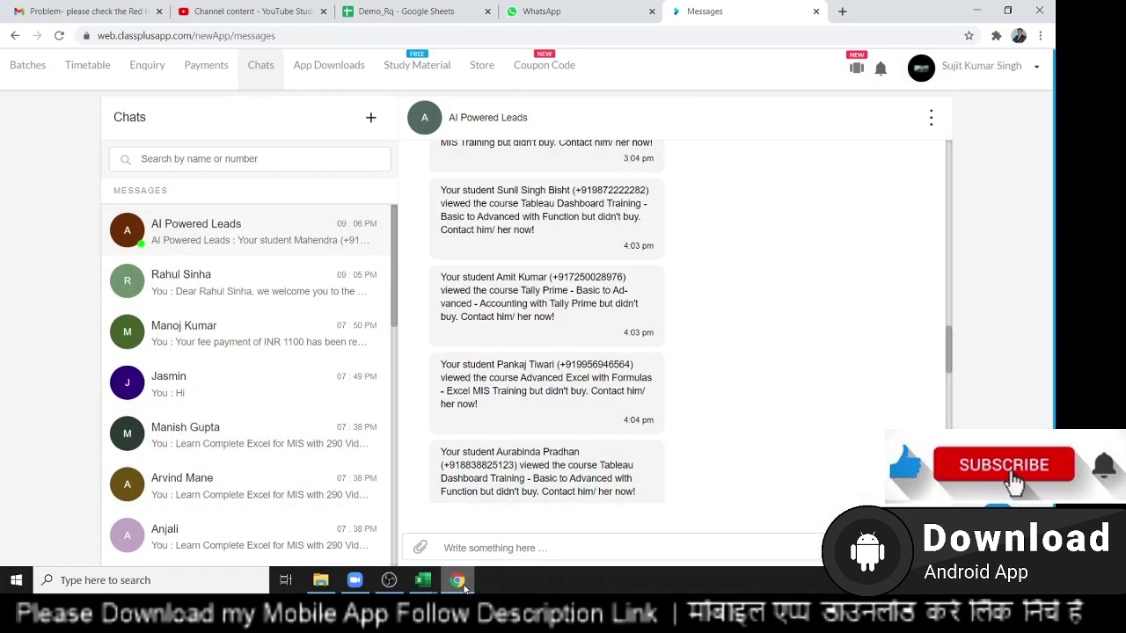
left_click(842, 11)
type("p")
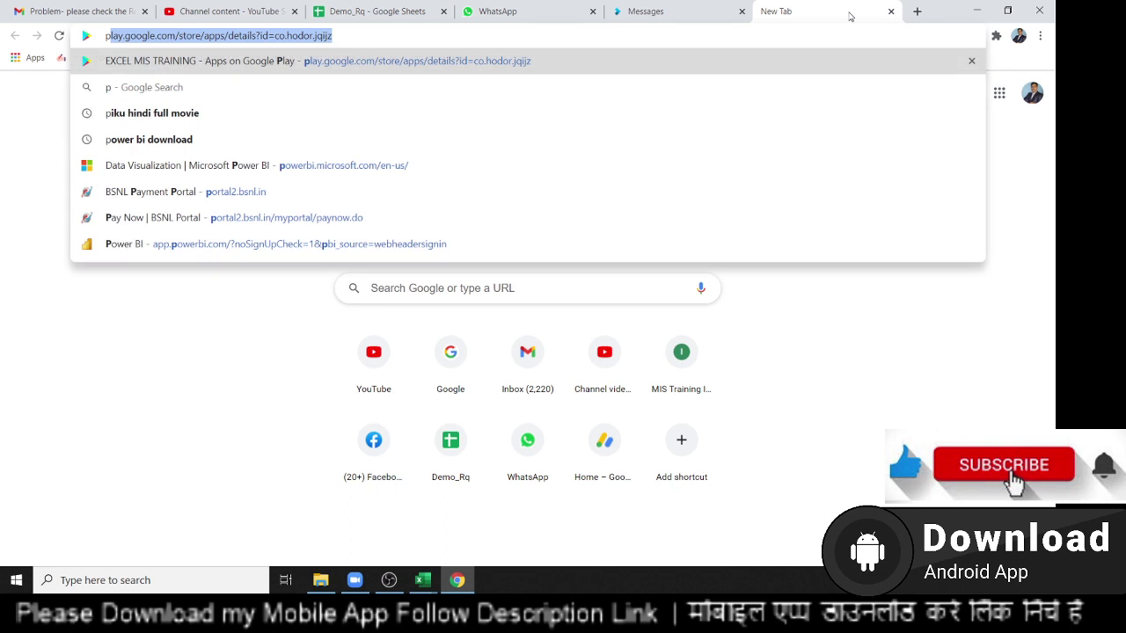
key("Return")
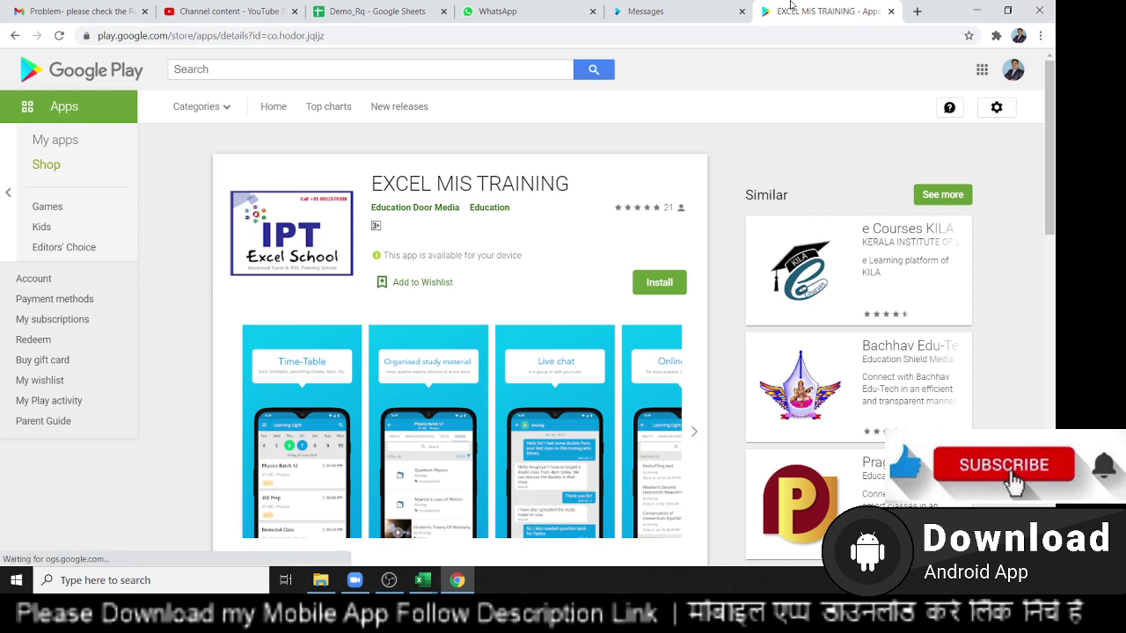
left_click(728, 5)
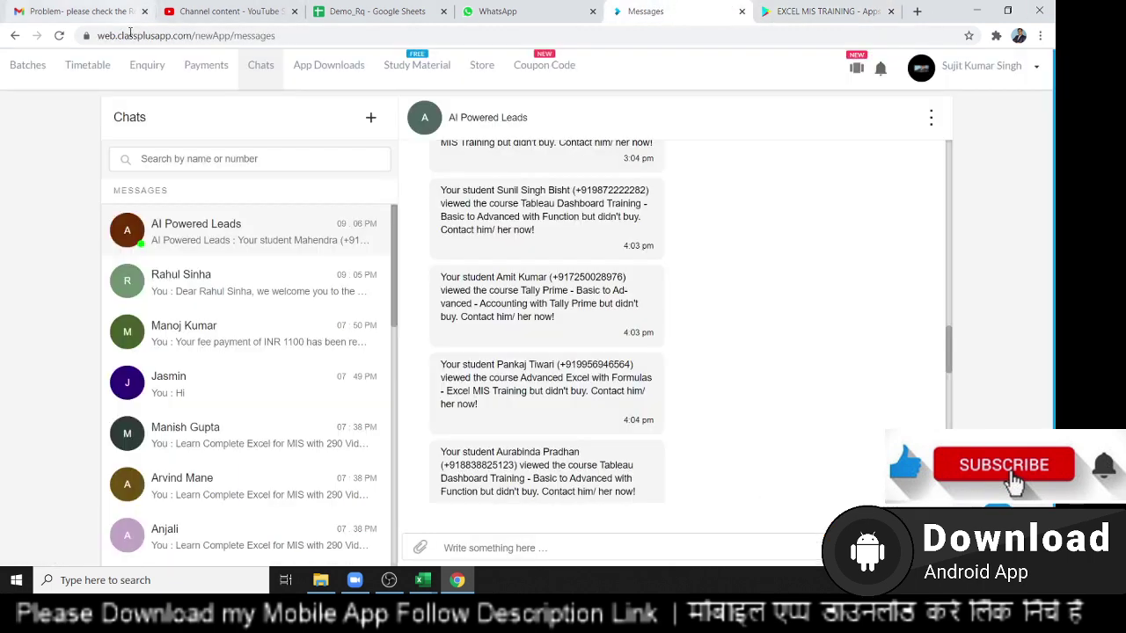
Step: Go from Classplus Chats to the Content store page (store/home)
mouse_move(147, 35)
left_mouse_down()
mouse_move(201, 35)
mouse_move(96, 35)
left_mouse_up()
left_click(200, 35)
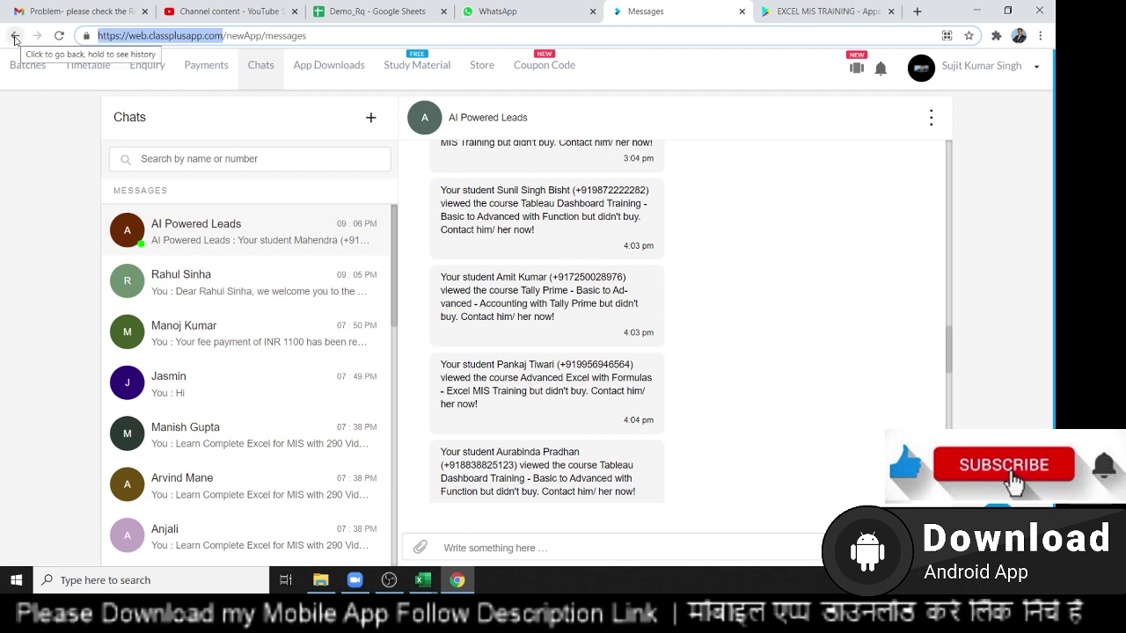
left_click(237, 107)
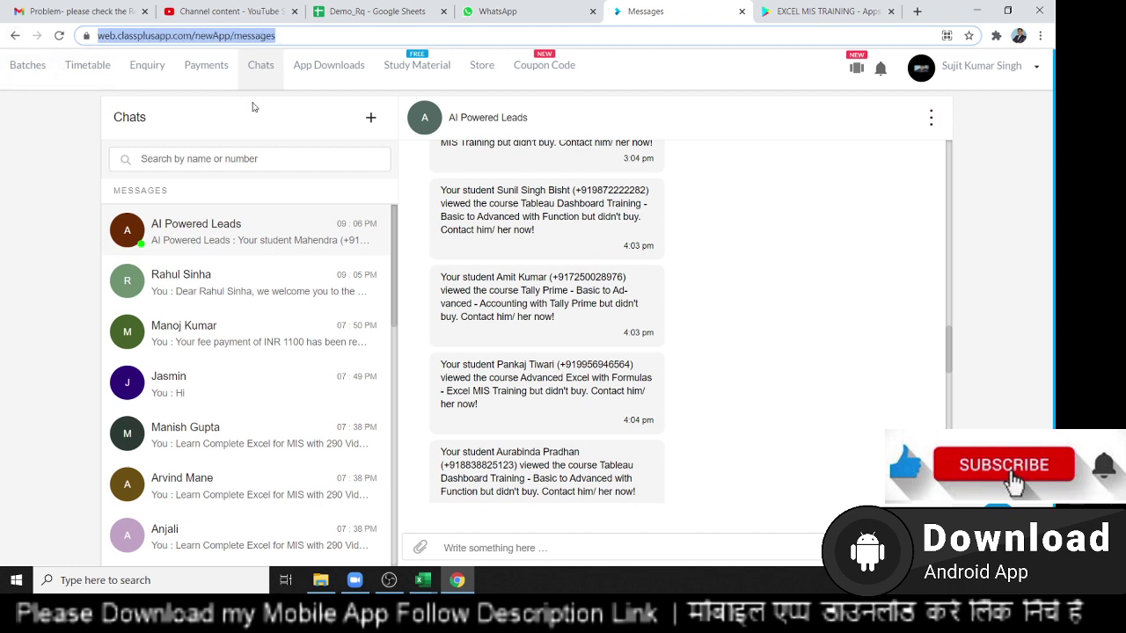
left_click(247, 246)
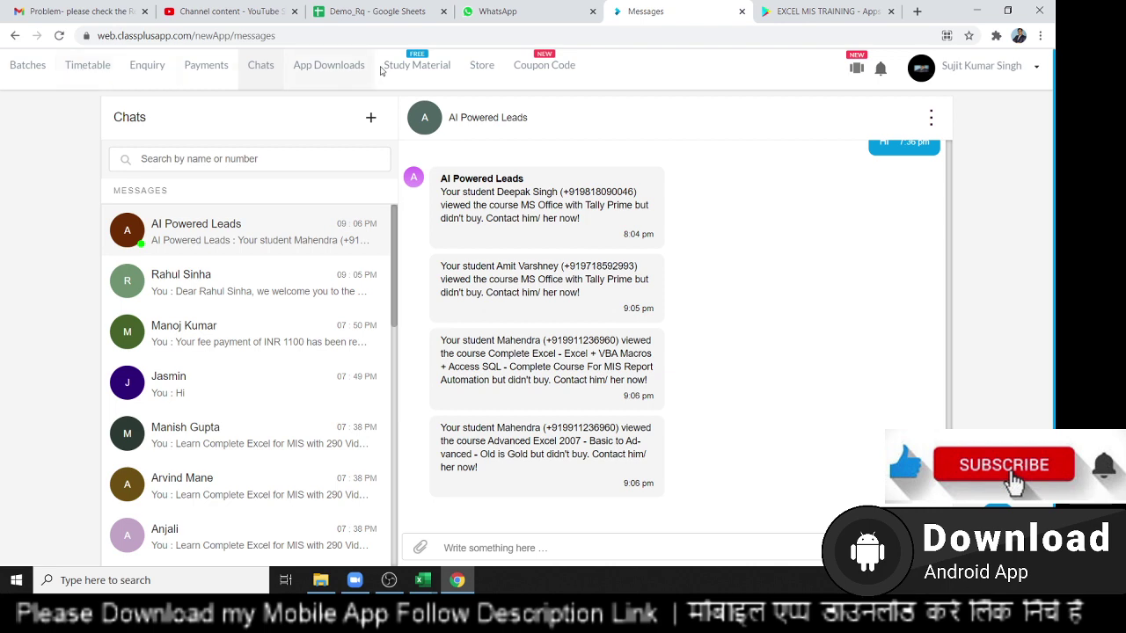
left_click(470, 69)
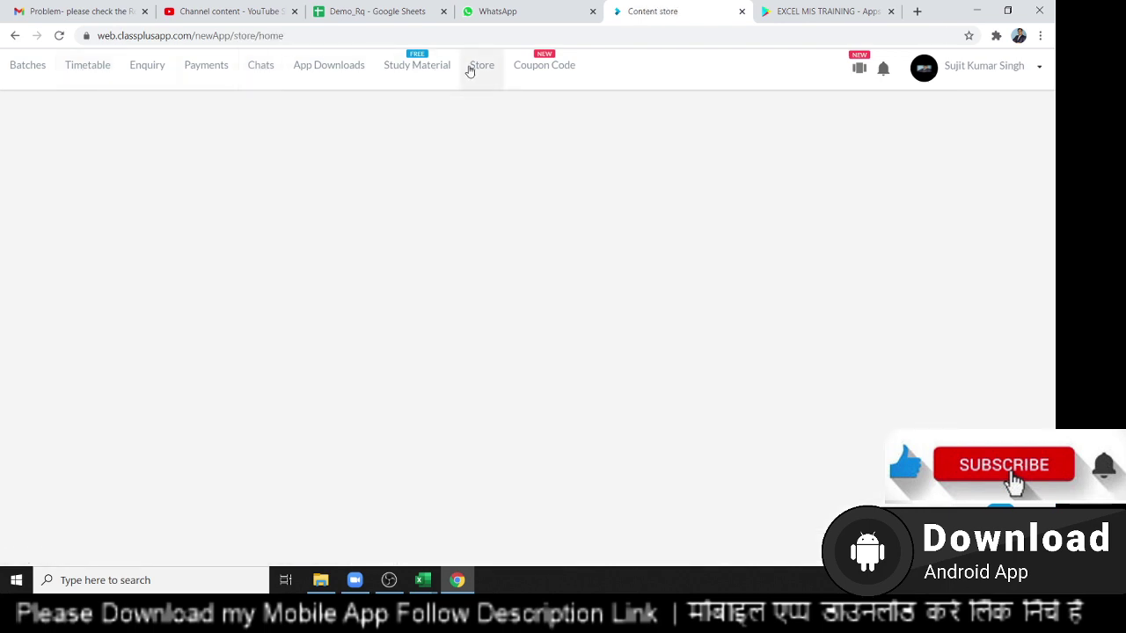